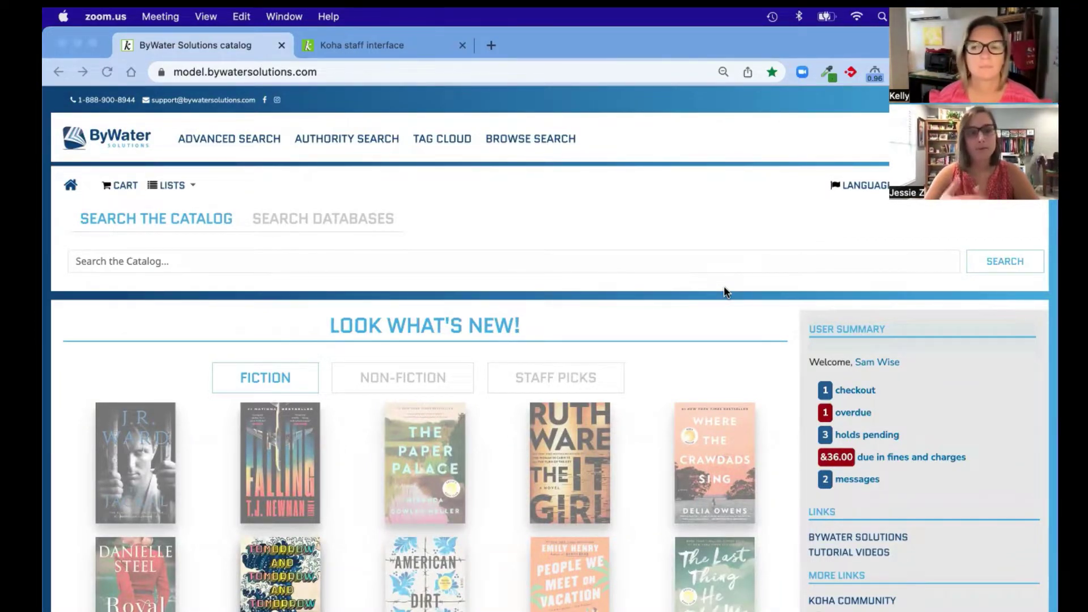
# Open the Oscar Nominations 2022 public list in the catalog and look through its titles.
pyautogui.click(187, 186)
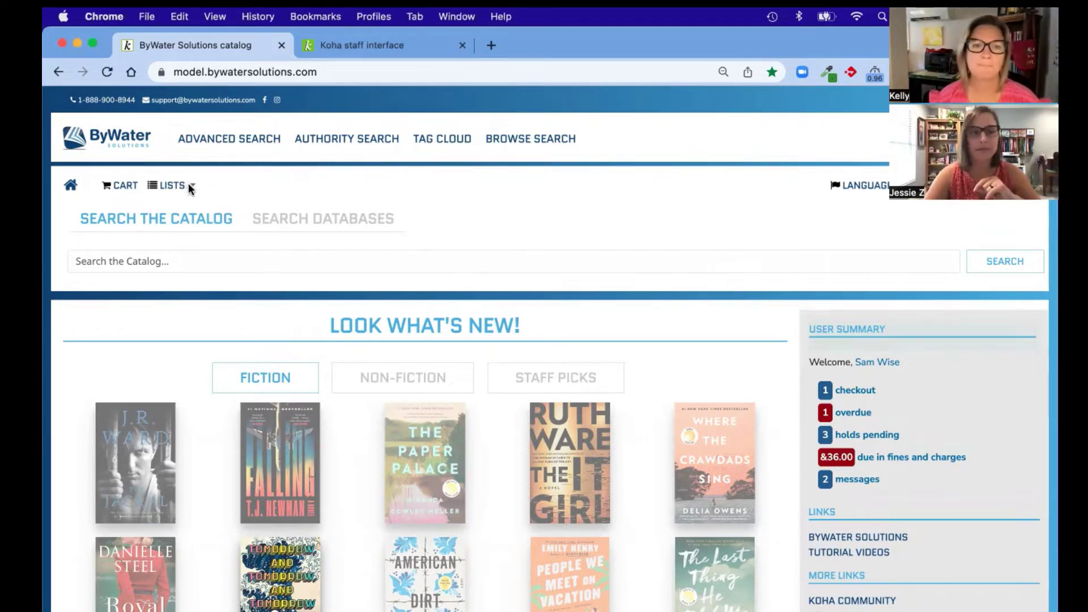
pyautogui.click(192, 188)
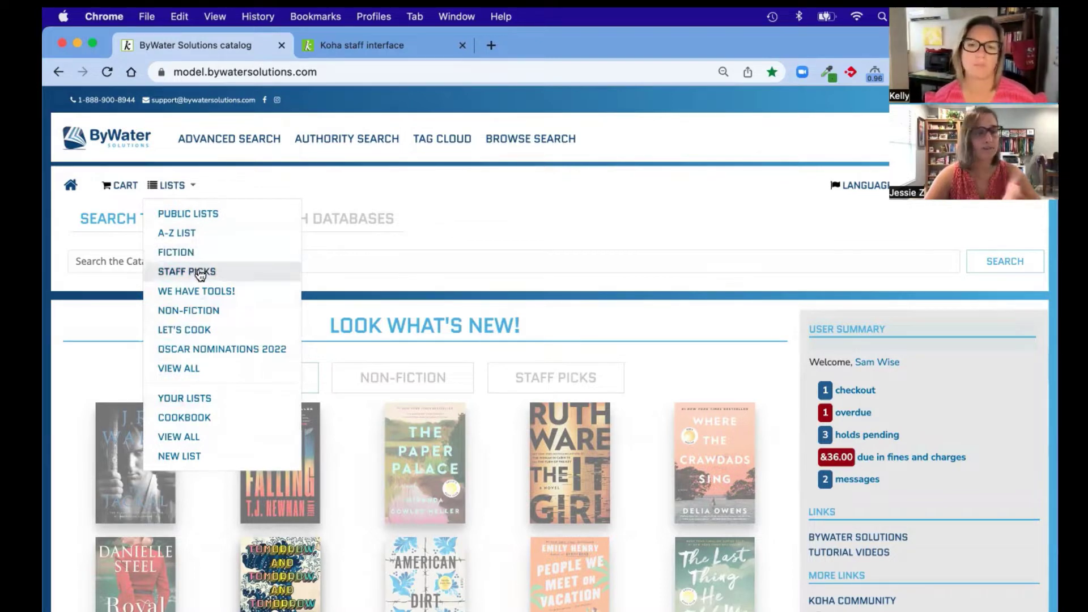
pyautogui.click(199, 350)
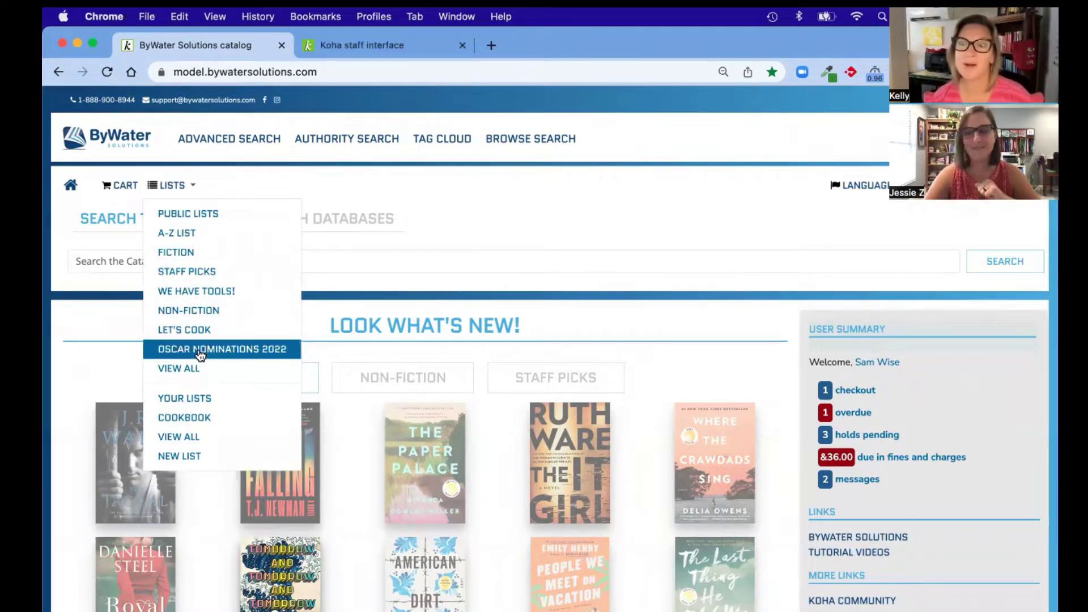
pyautogui.scroll(-3, 497, 256)
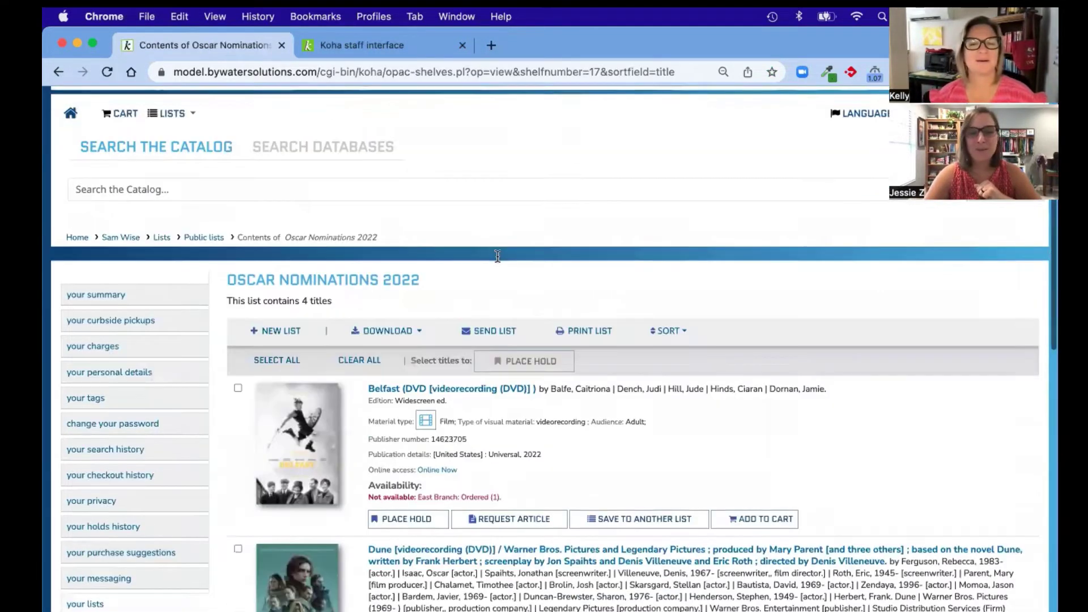
pyautogui.scroll(-1, 499, 262)
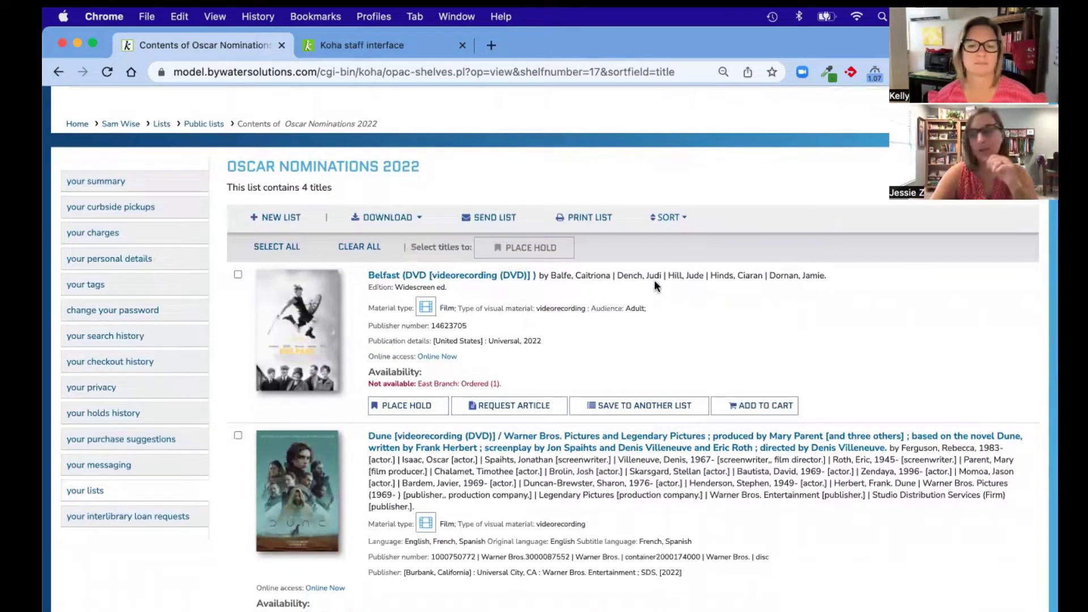
# Go to the lists in the patron's account and open the private Cookbook list.
pyautogui.scroll(5, 654, 280)
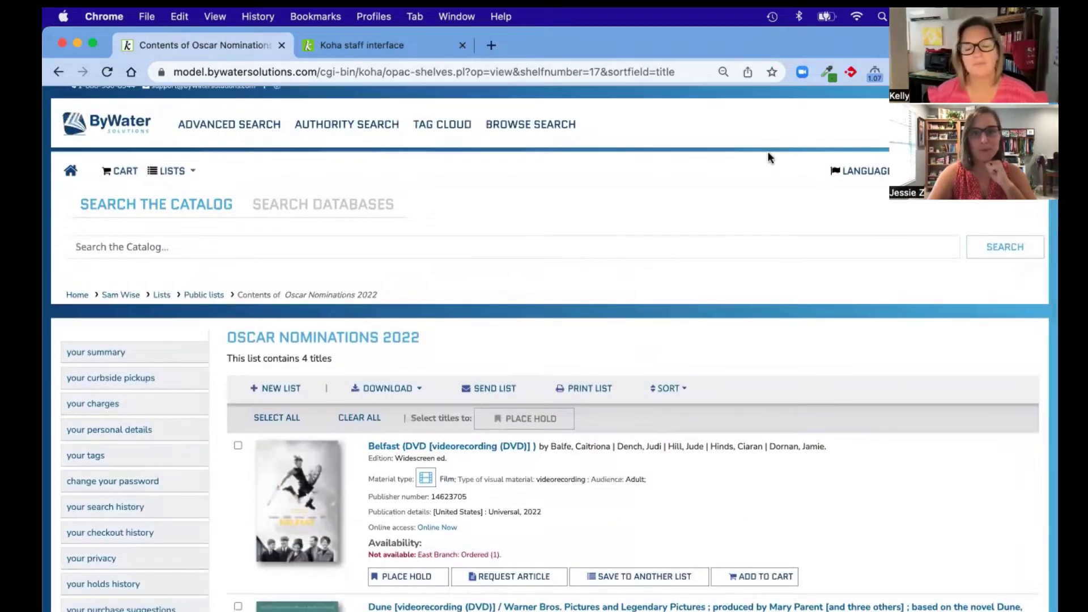
pyautogui.scroll(1, 767, 151)
pyautogui.click(974, 185)
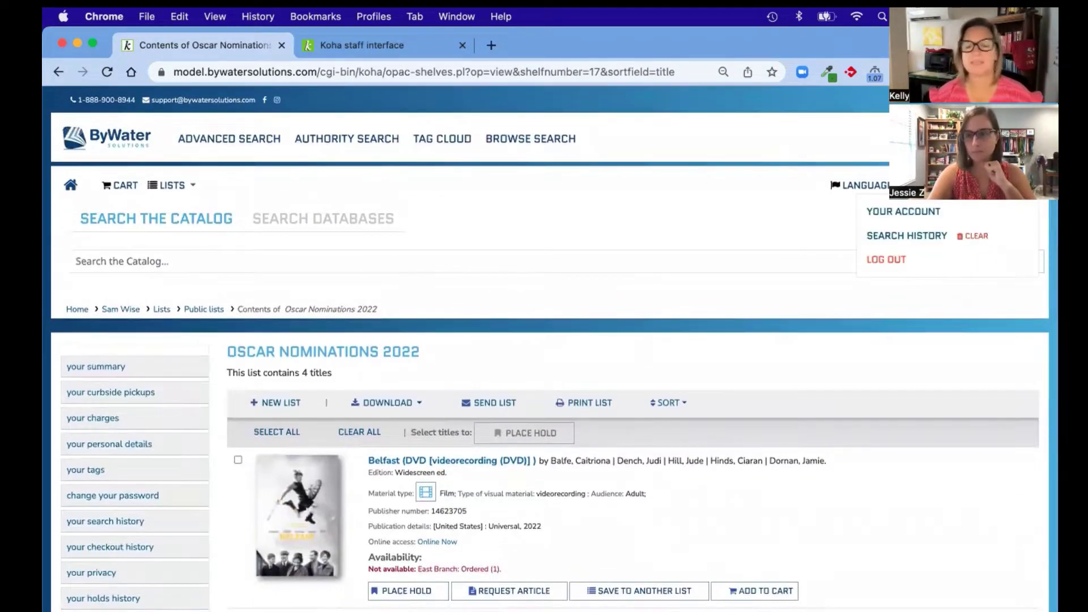
pyautogui.click(918, 212)
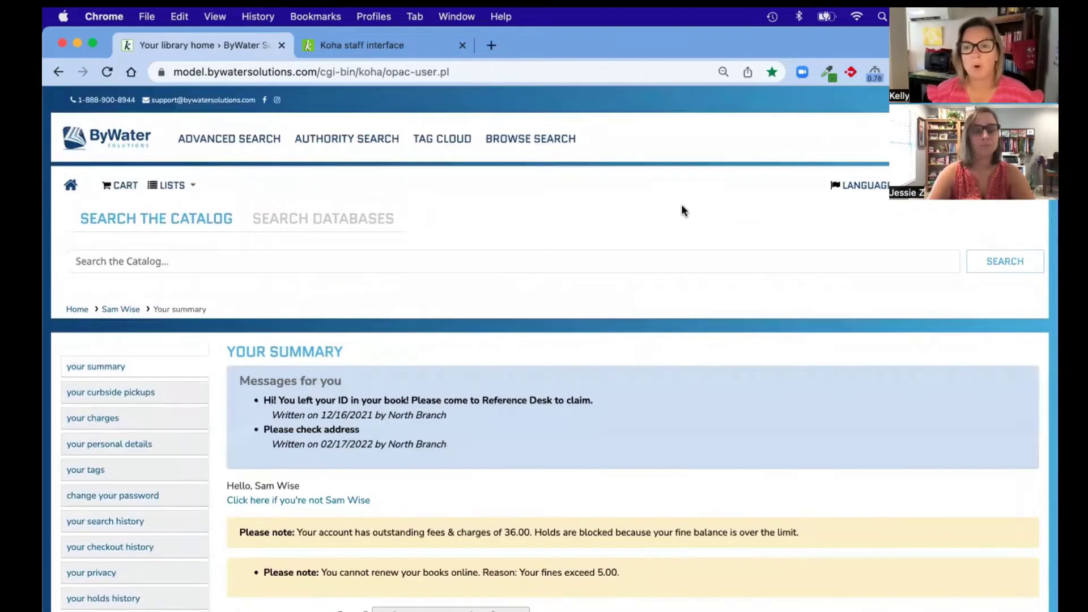
pyautogui.scroll(-5, 607, 256)
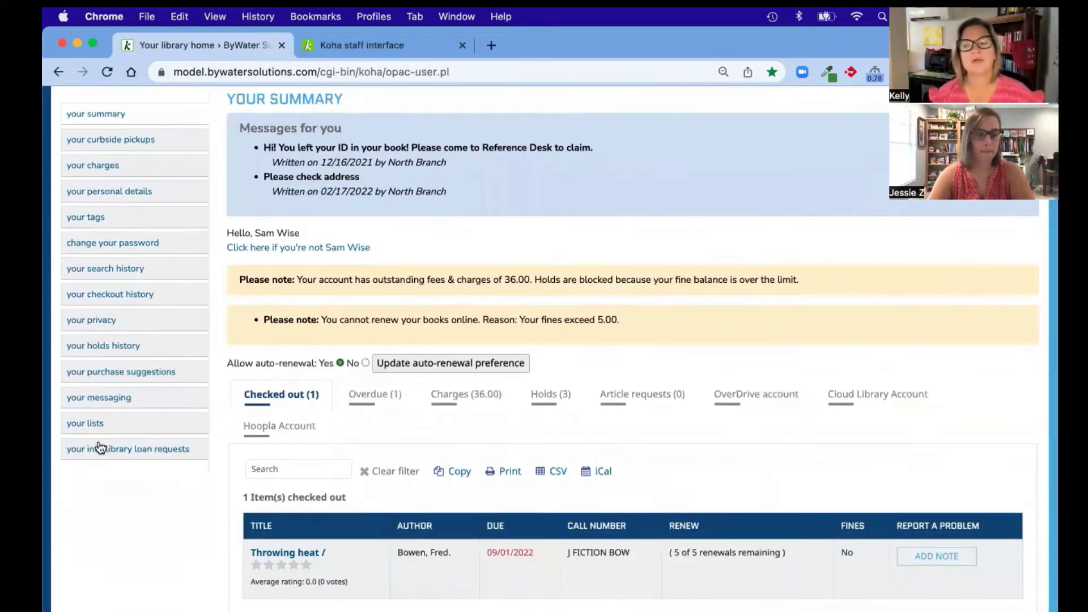
pyautogui.click(83, 424)
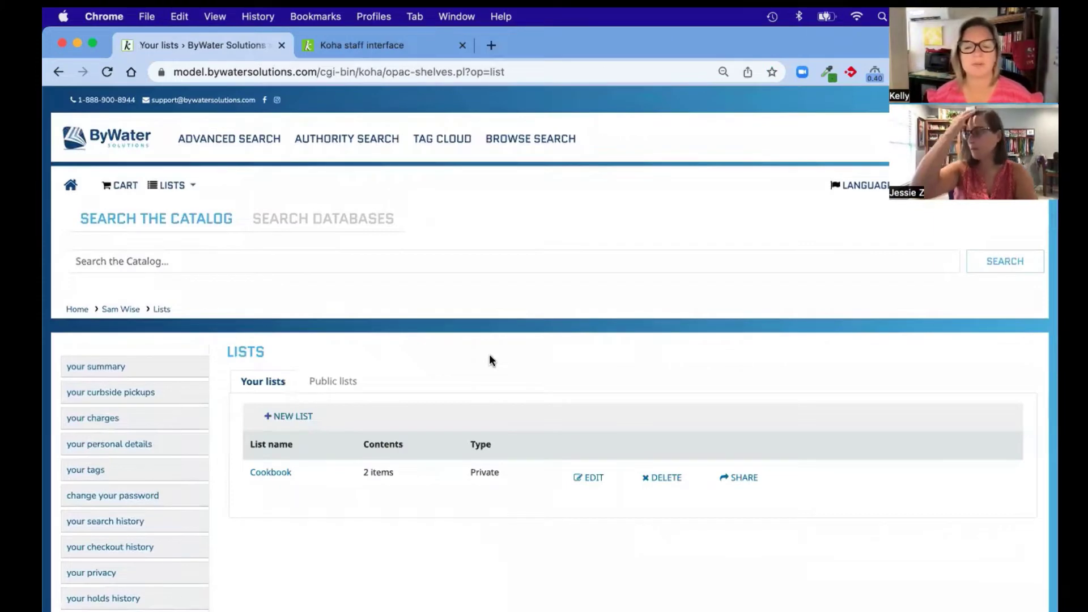
pyautogui.click(262, 476)
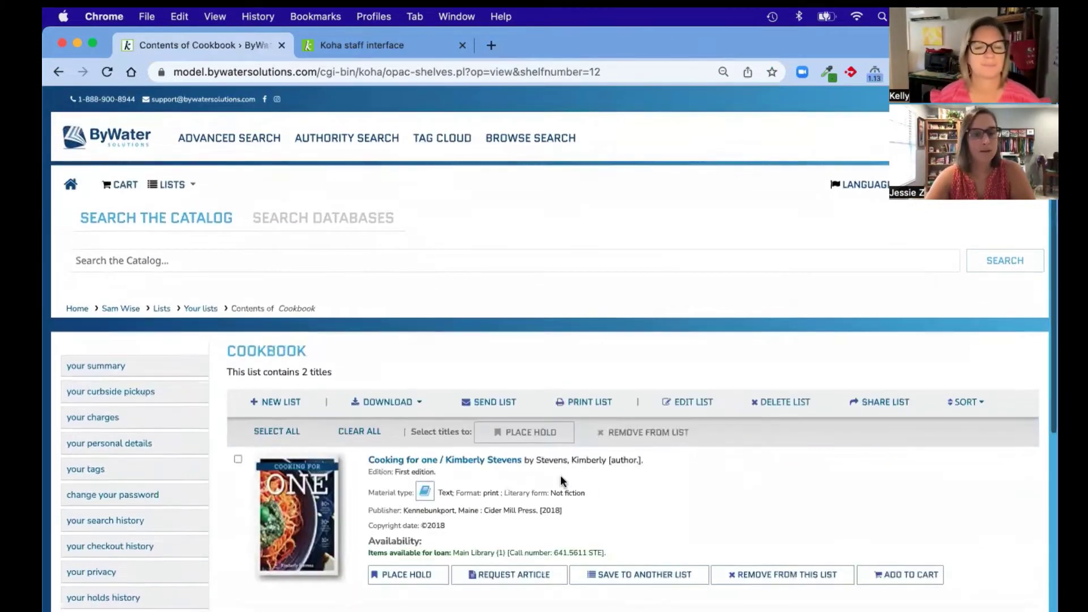
# Look over the Cookbook list's download formats and its option for sending the list, without sending it.
pyautogui.scroll(-3, 561, 480)
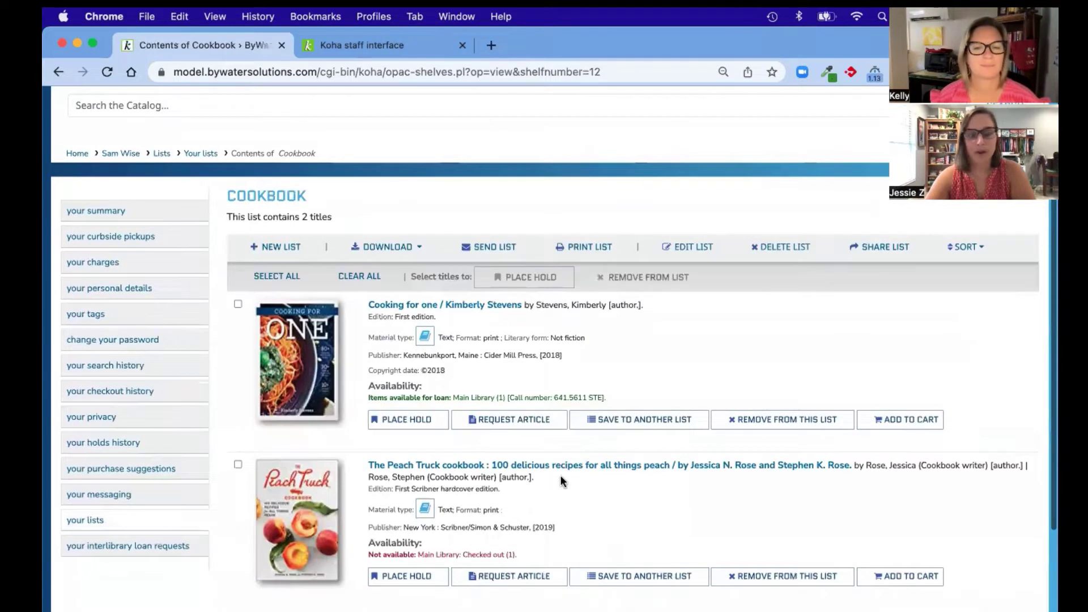
pyautogui.click(419, 250)
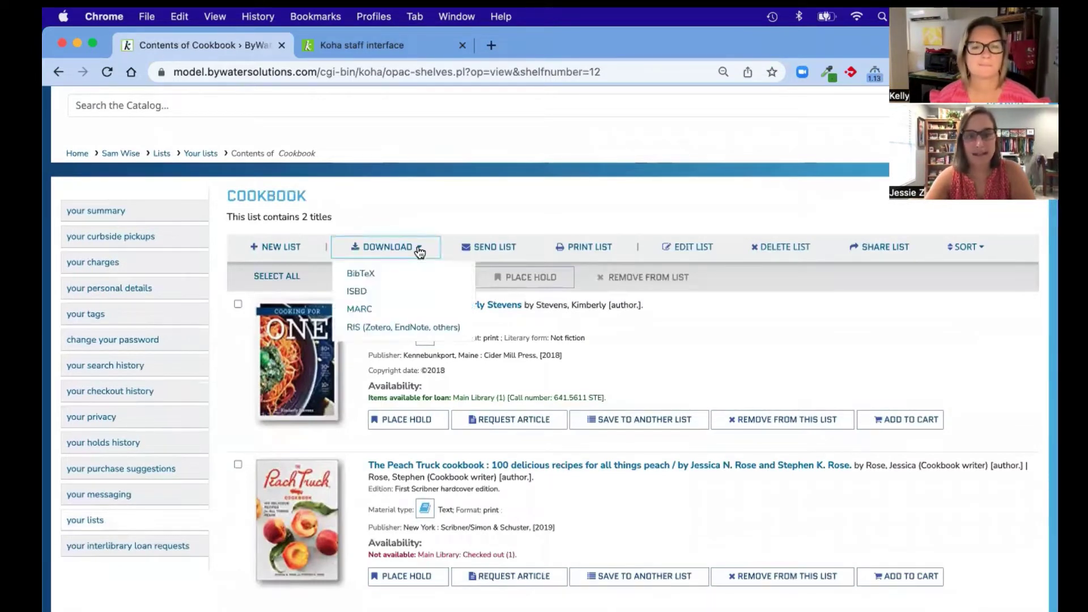
pyautogui.click(485, 244)
pyautogui.click(129, 56)
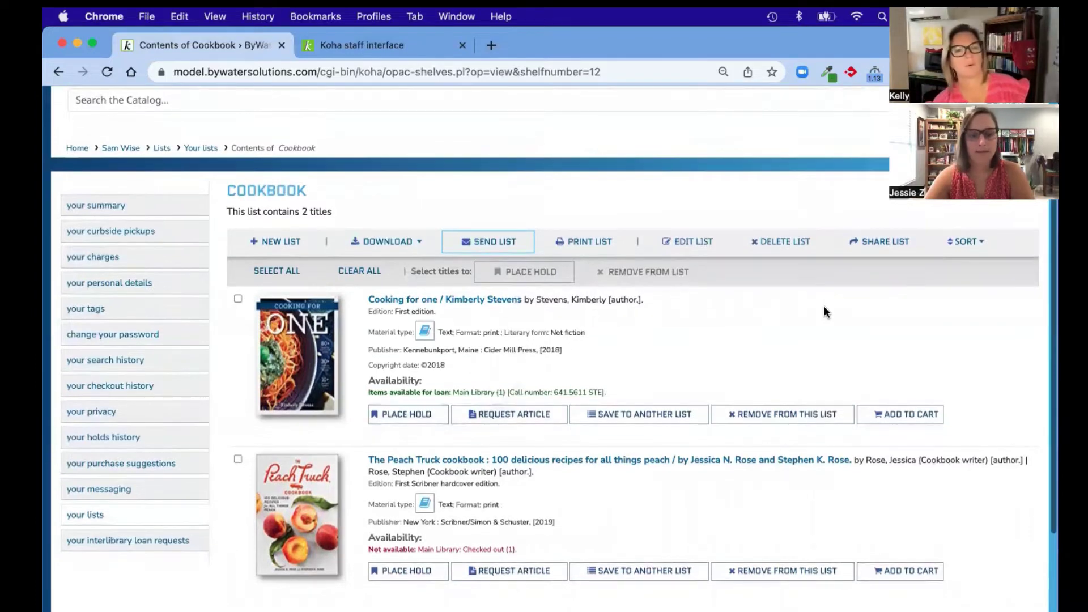
# Search the public catalog for "cookbook".
pyautogui.scroll(3, 824, 307)
pyautogui.scroll(2, 824, 311)
pyautogui.click(415, 259)
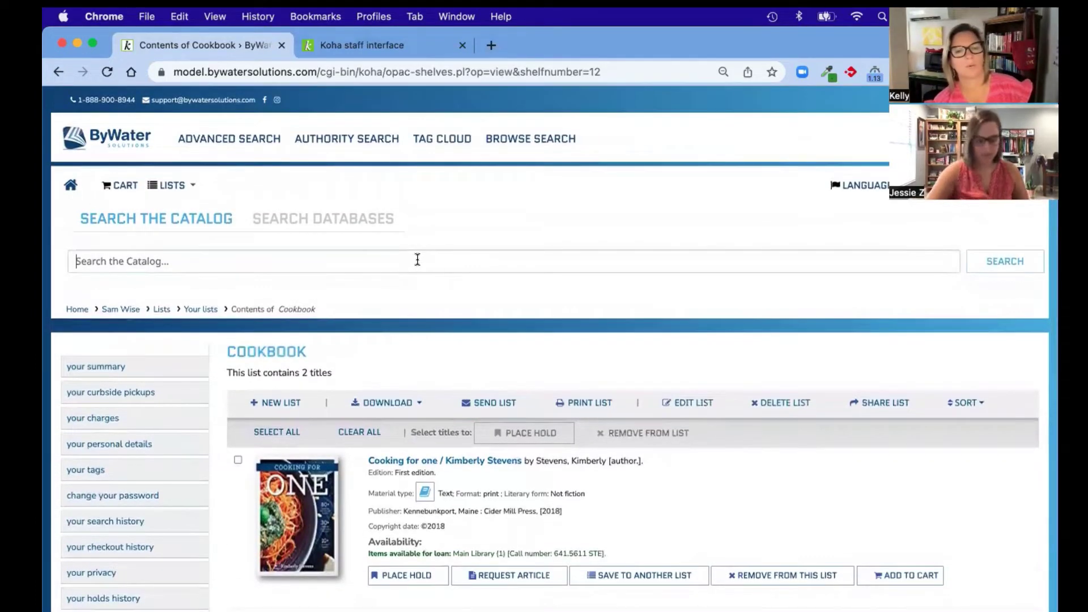
pyautogui.write('qookbo')
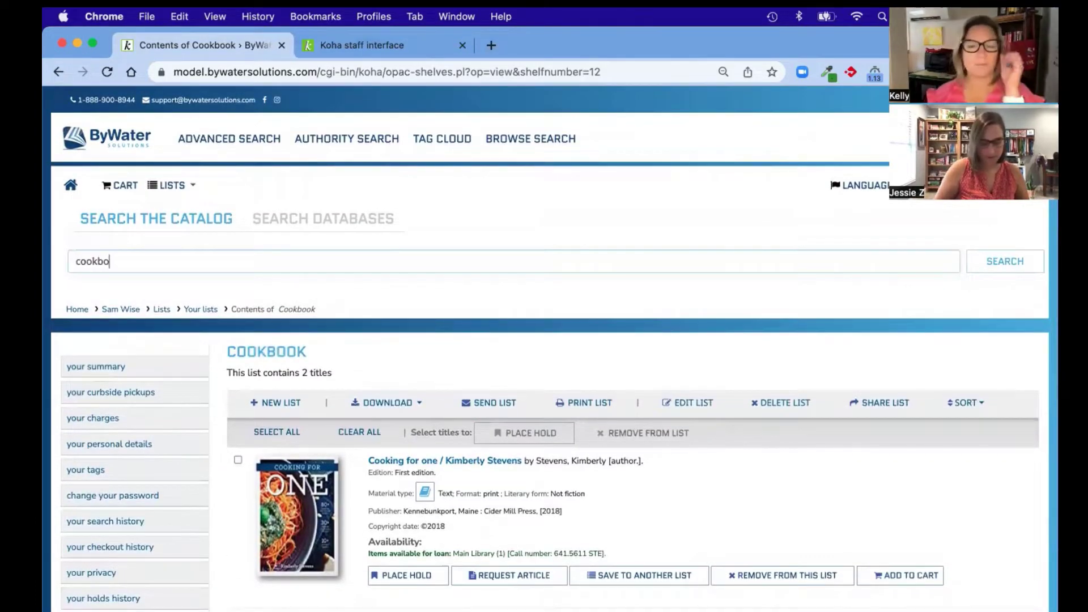
pyautogui.write('ok')
pyautogui.press('Return')
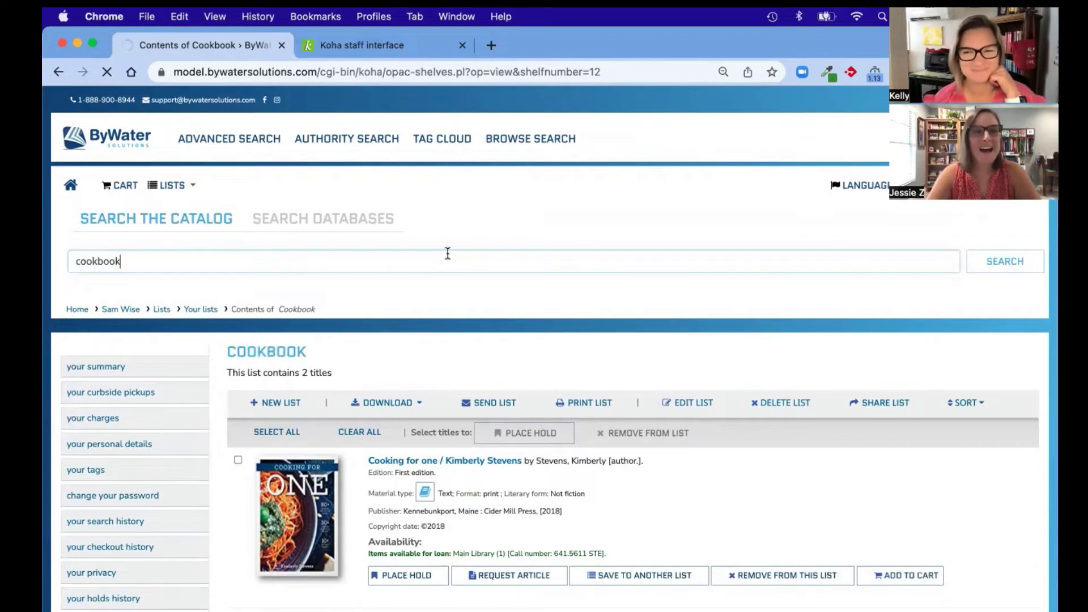
# Select the Breakfast and Vegetables unleashed cookbooks in the results and choose the Cookbook list as the one to add them to.
pyautogui.scroll(-5, 448, 255)
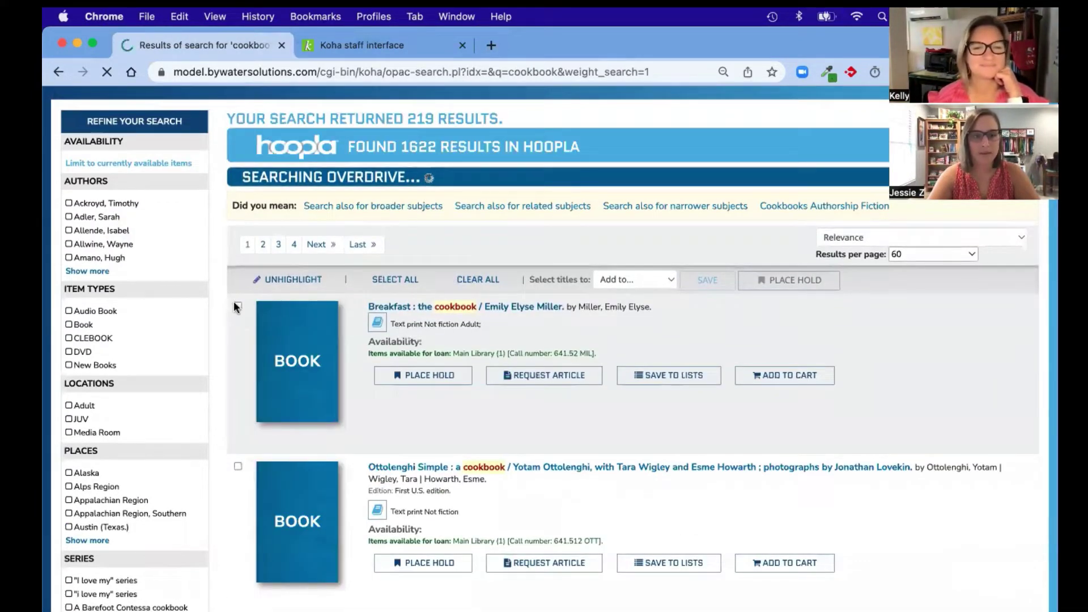
pyautogui.click(237, 307)
pyautogui.scroll(-4, 231, 483)
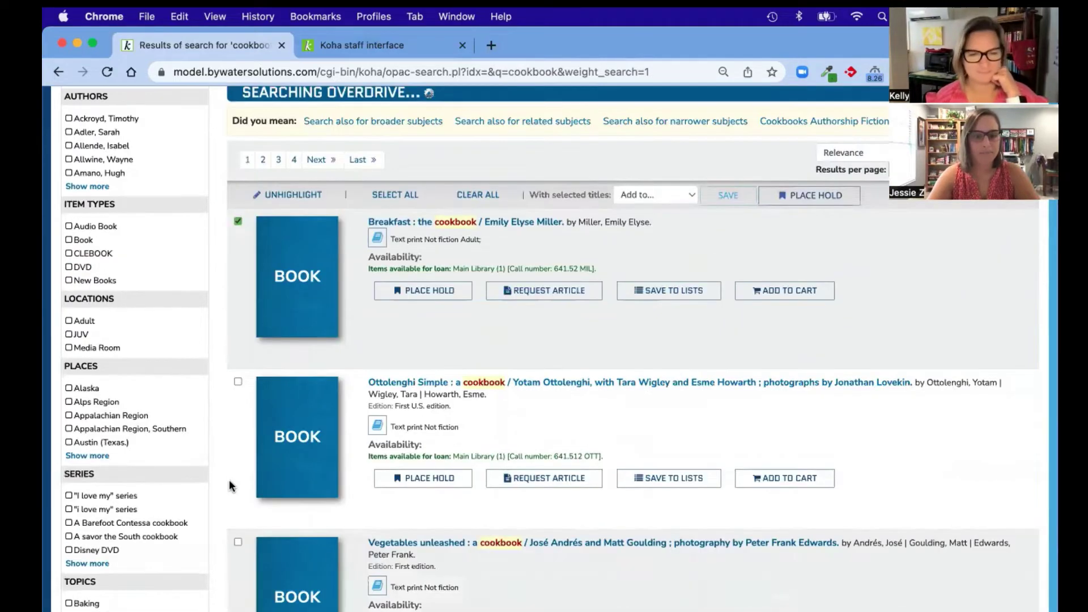
pyautogui.scroll(-2, 232, 340)
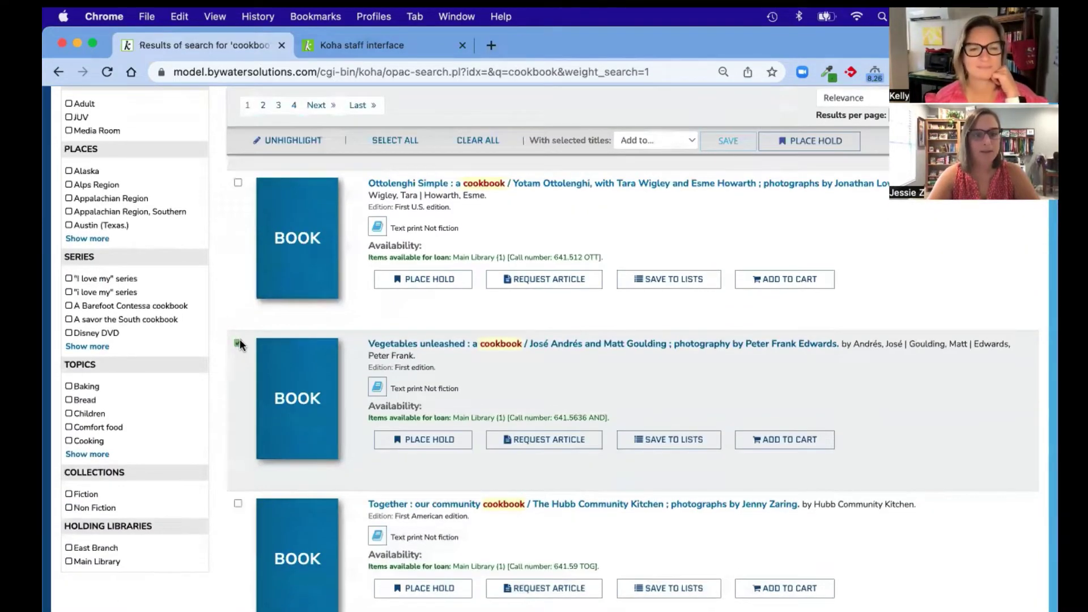
pyautogui.click(674, 141)
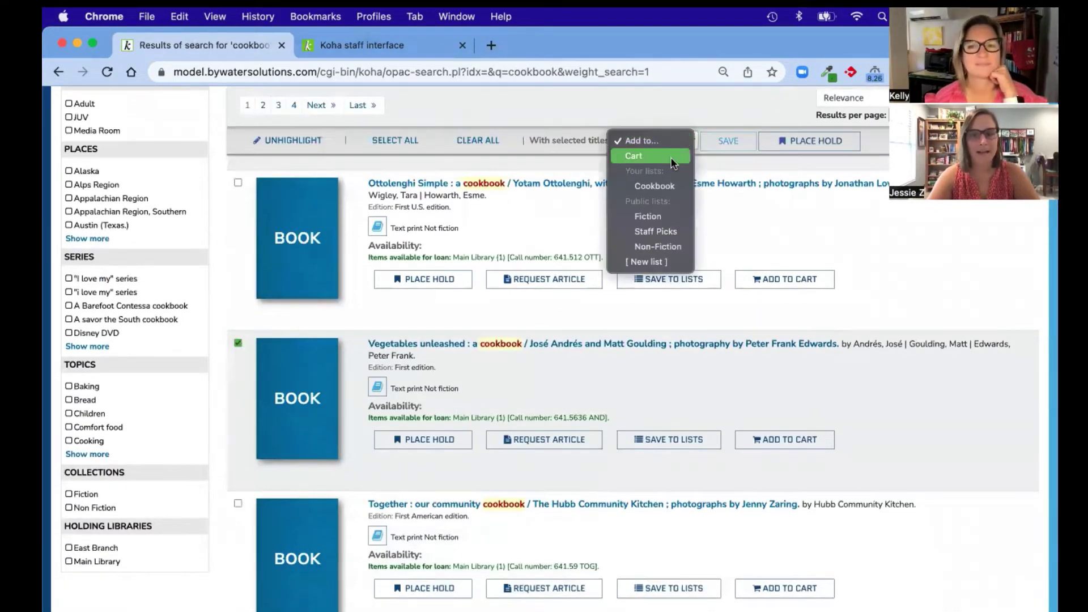
pyautogui.click(667, 187)
pyautogui.click(100, 156)
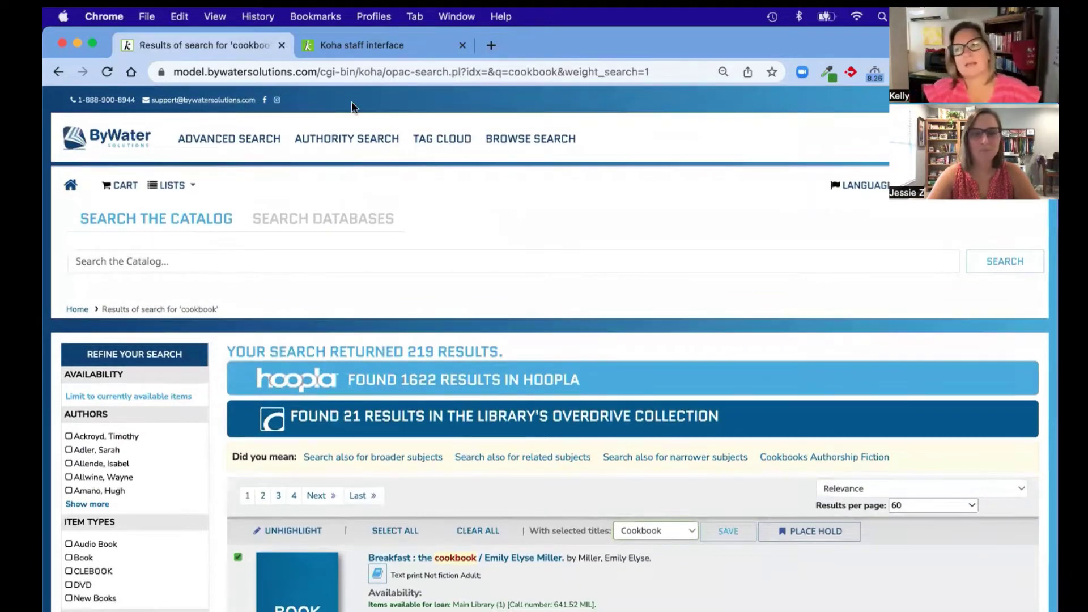
# Switch to the Koha staff interface and search the catalog for "cookbook".
pyautogui.click(358, 45)
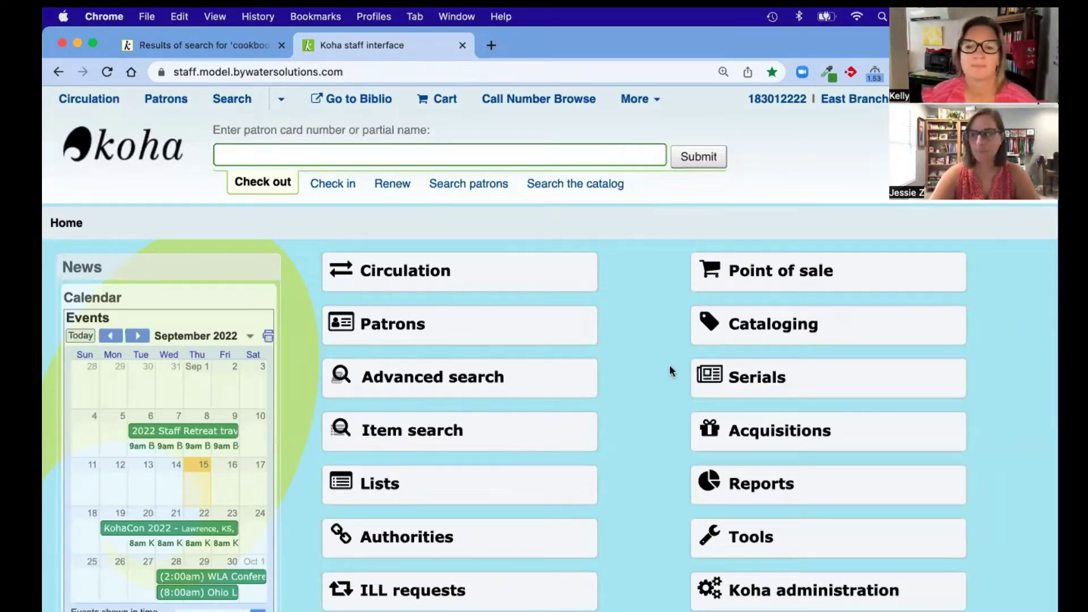
pyautogui.scroll(-2, 670, 371)
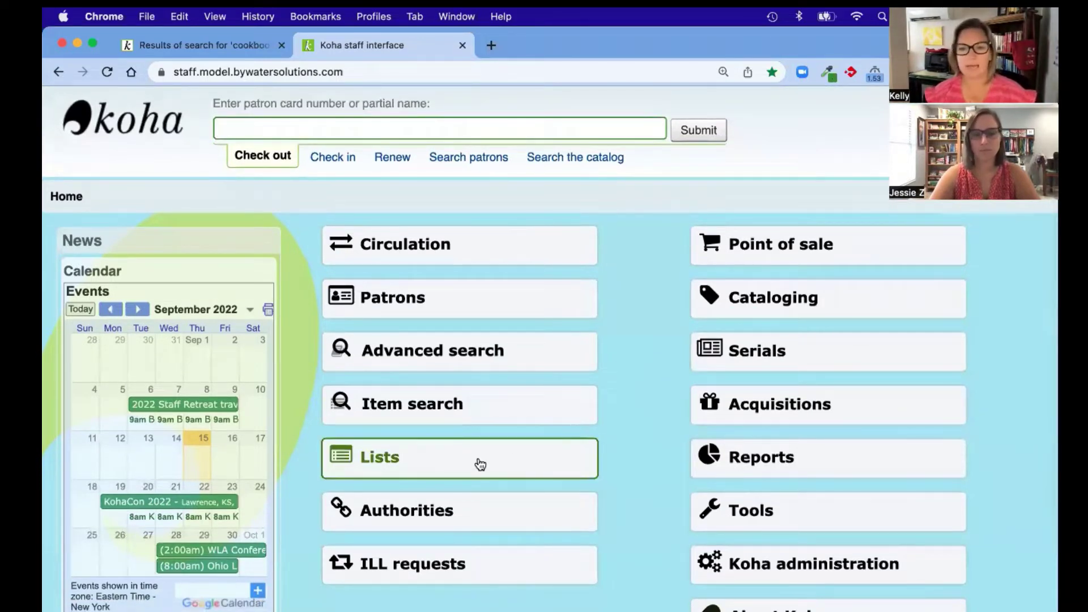
pyautogui.scroll(2, 467, 465)
pyautogui.click(589, 184)
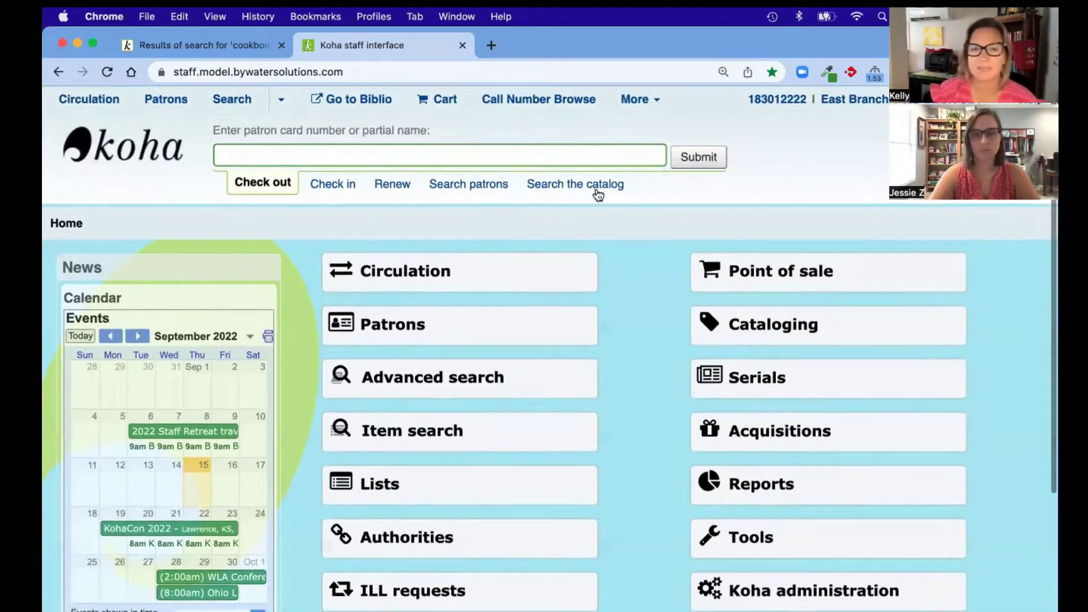
pyautogui.write('cookbook')
pyautogui.press('Return')
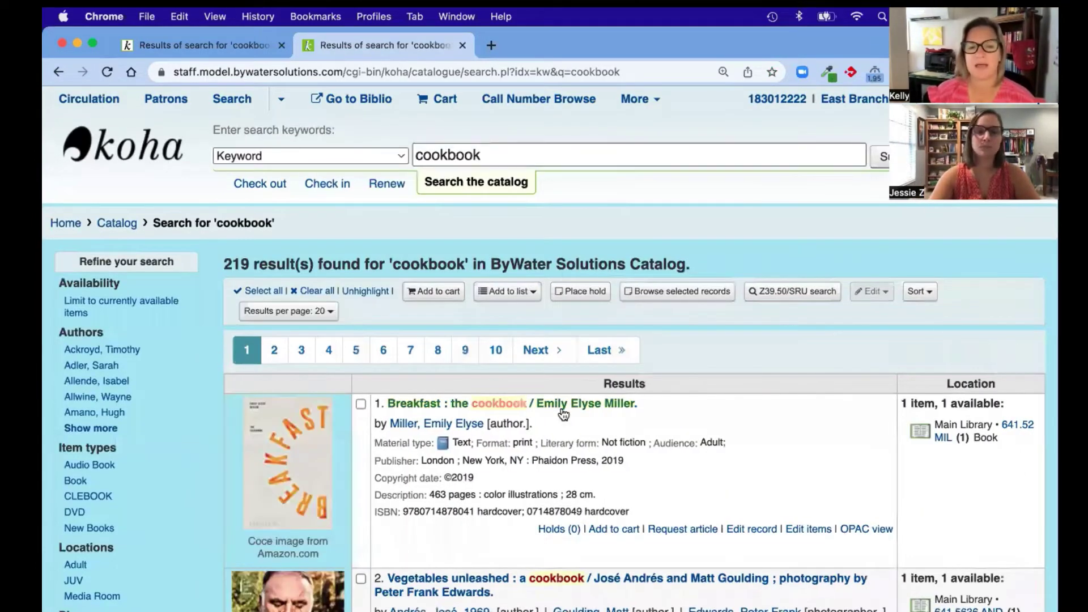
# Select the Breakfast and Vegetables unleashed results and look over the lists they can be added to.
pyautogui.scroll(-3, 383, 302)
pyautogui.click(360, 261)
pyautogui.click(360, 435)
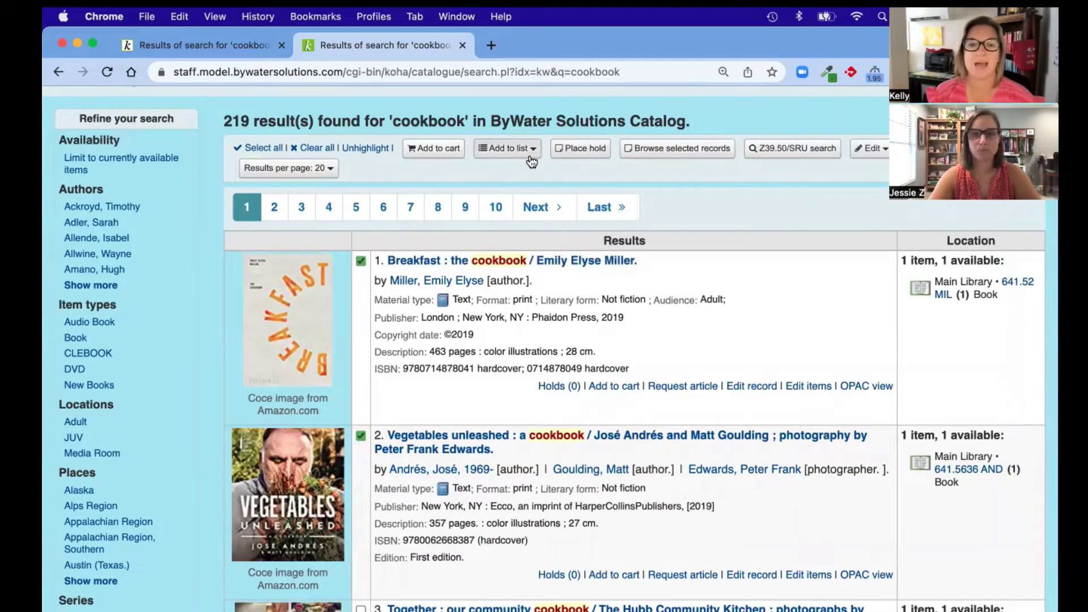
pyautogui.click(527, 150)
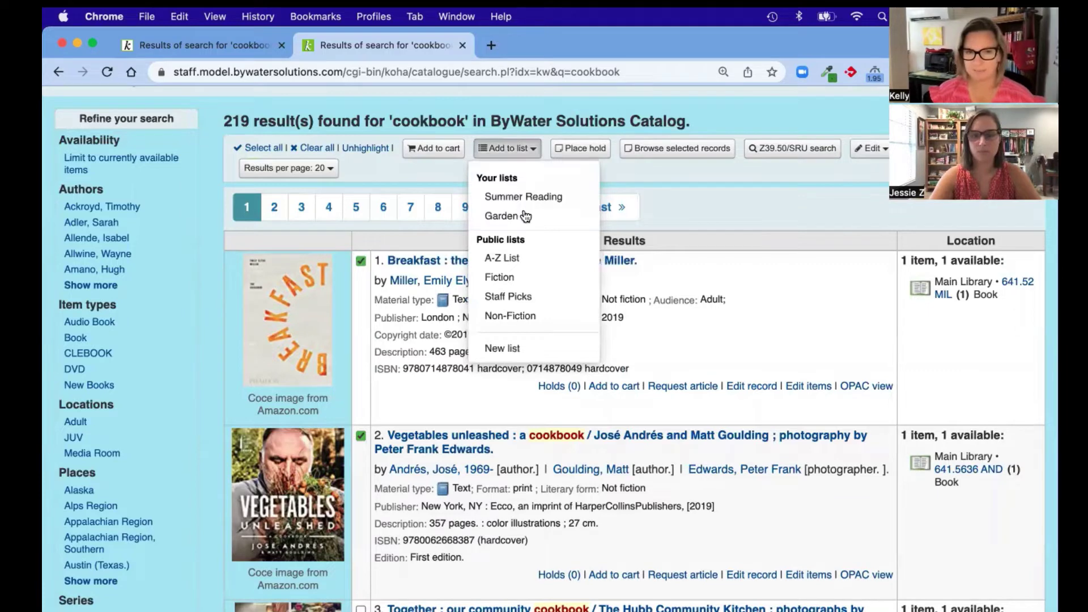
pyautogui.click(742, 206)
pyautogui.scroll(3, 725, 215)
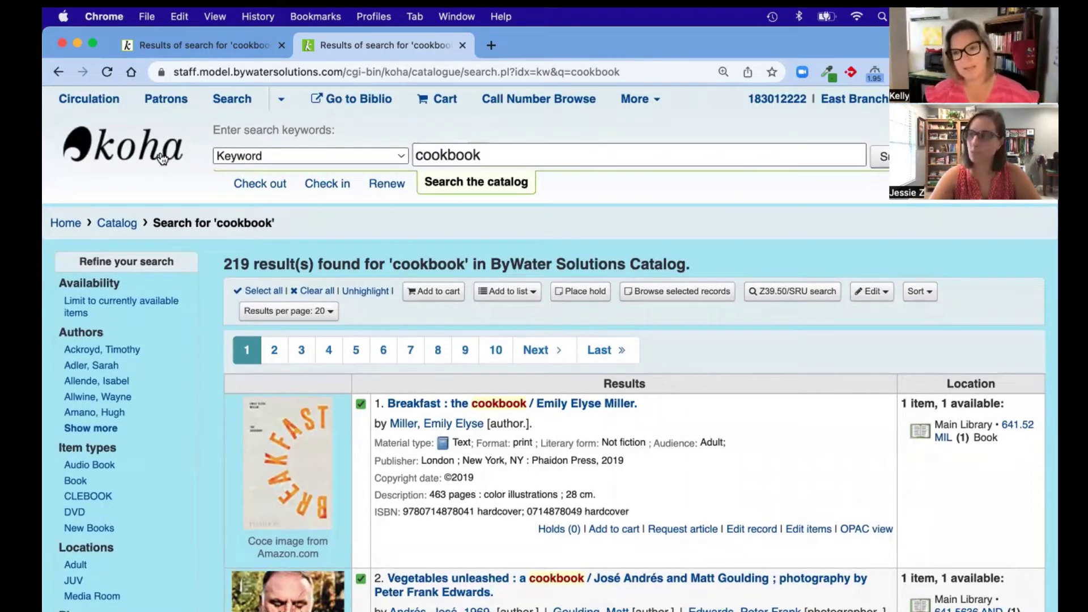
# Open the Lists module from the staff home page and review the public lists.
pyautogui.click(163, 159)
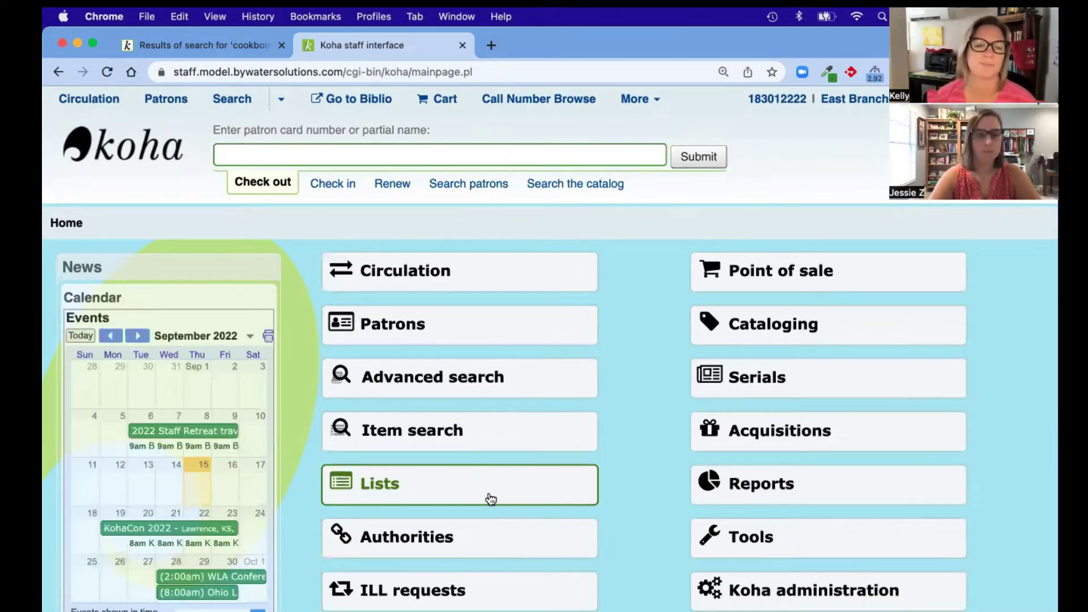
pyautogui.click(491, 500)
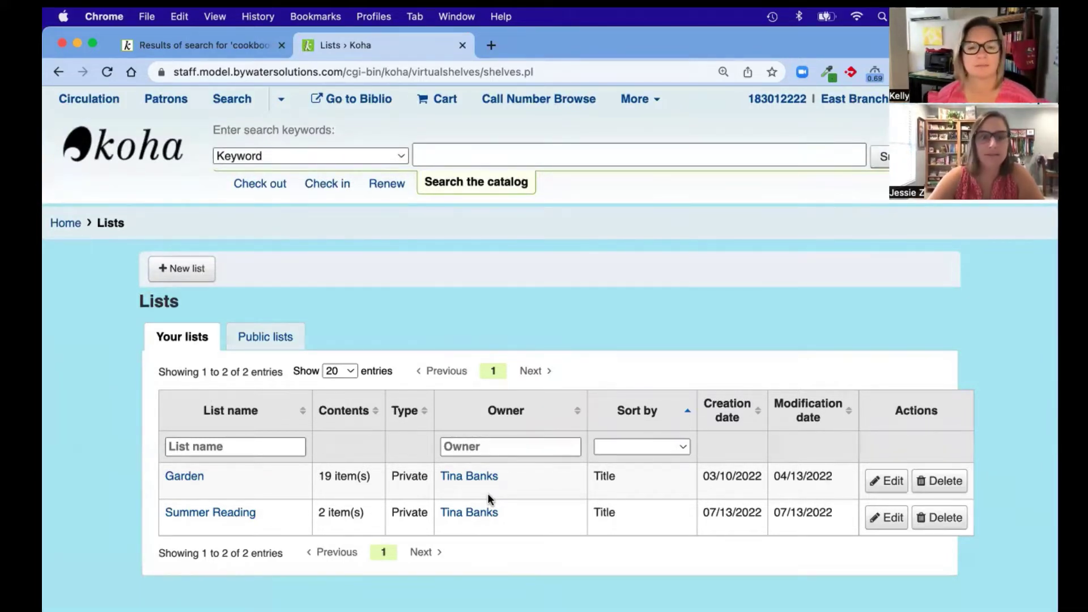
pyautogui.click(274, 339)
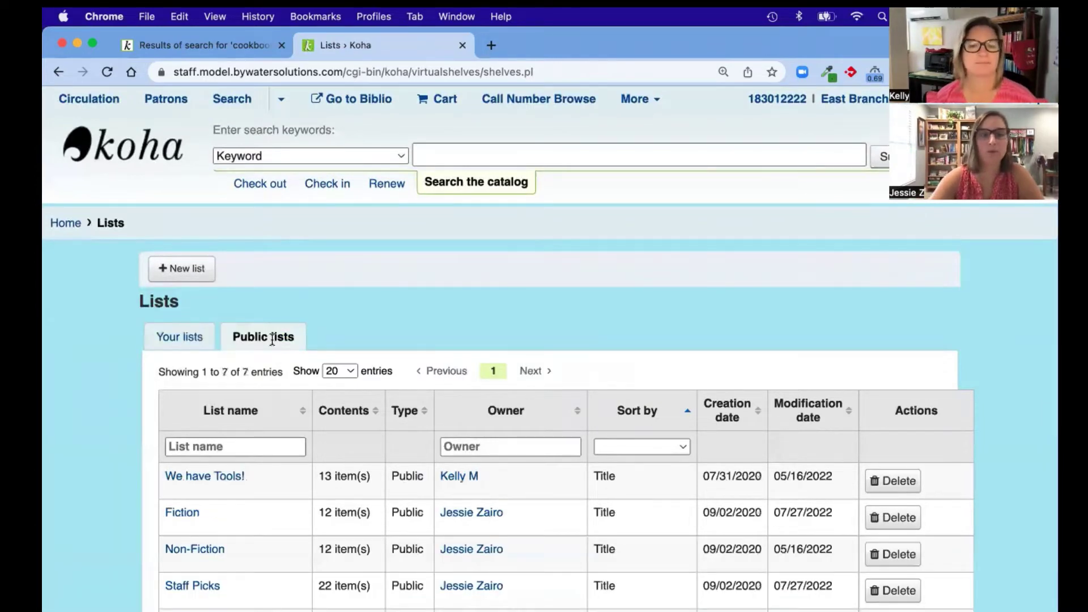
pyautogui.scroll(-5, 272, 340)
pyautogui.scroll(-1, 272, 339)
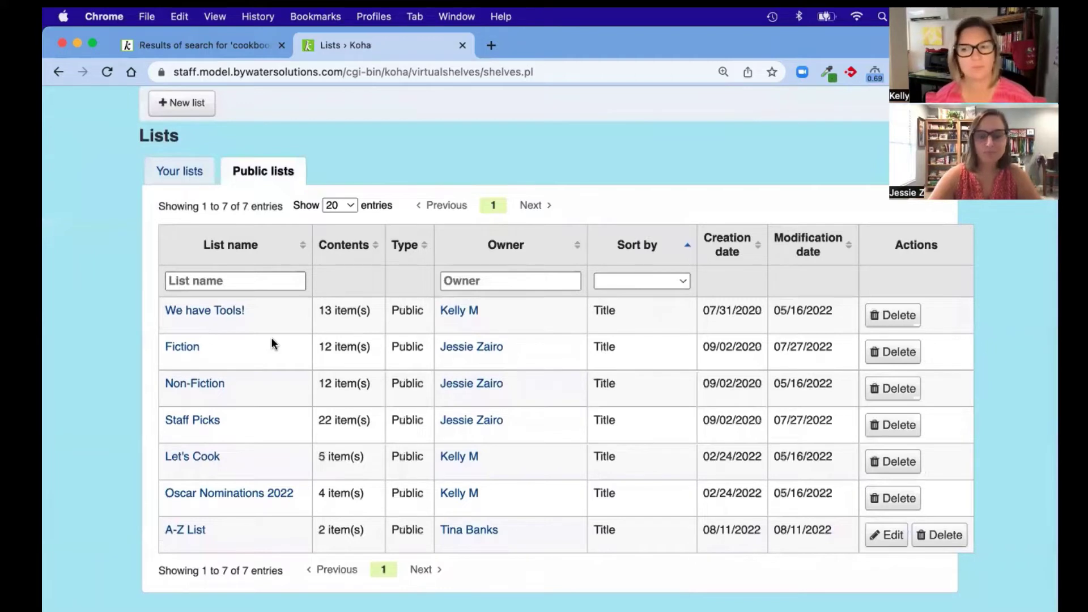
# Start a new list named "Fall Fun" and keep it sorted by title.
pyautogui.scroll(2, 271, 338)
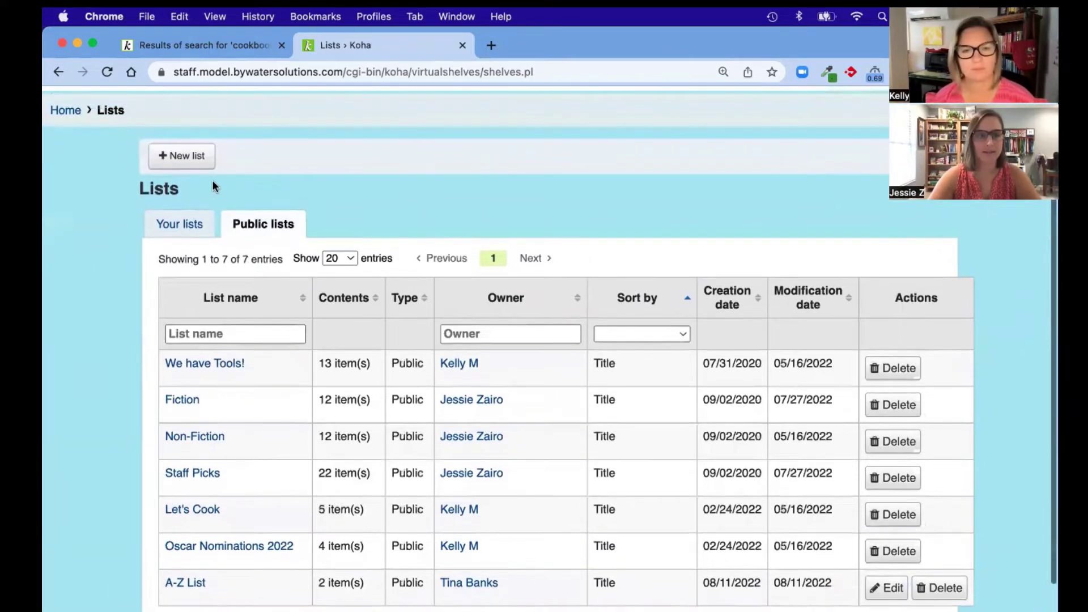
pyautogui.click(189, 162)
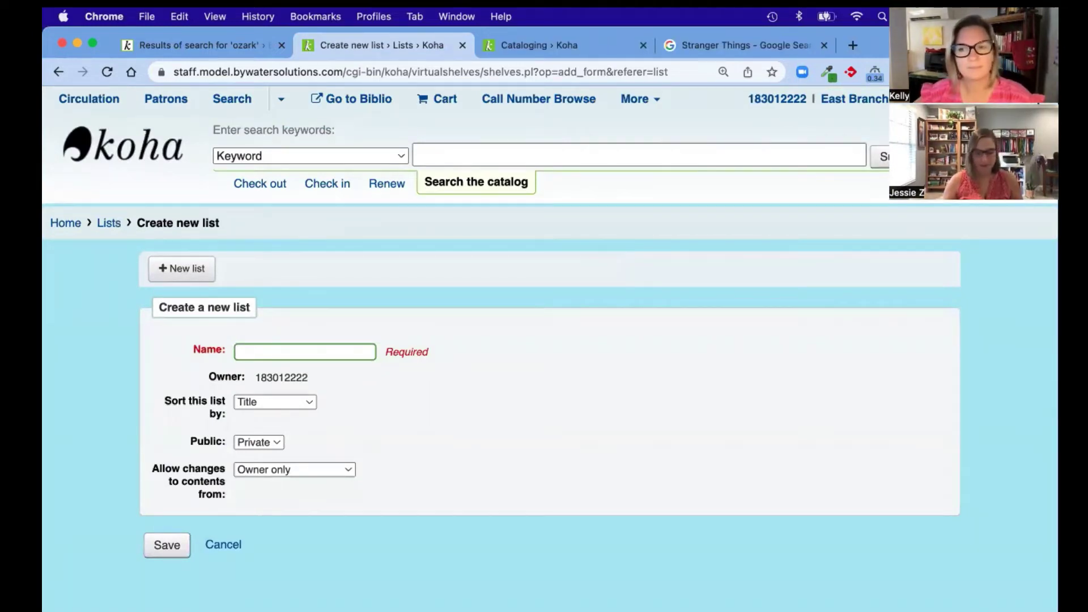
pyautogui.write('Fa')
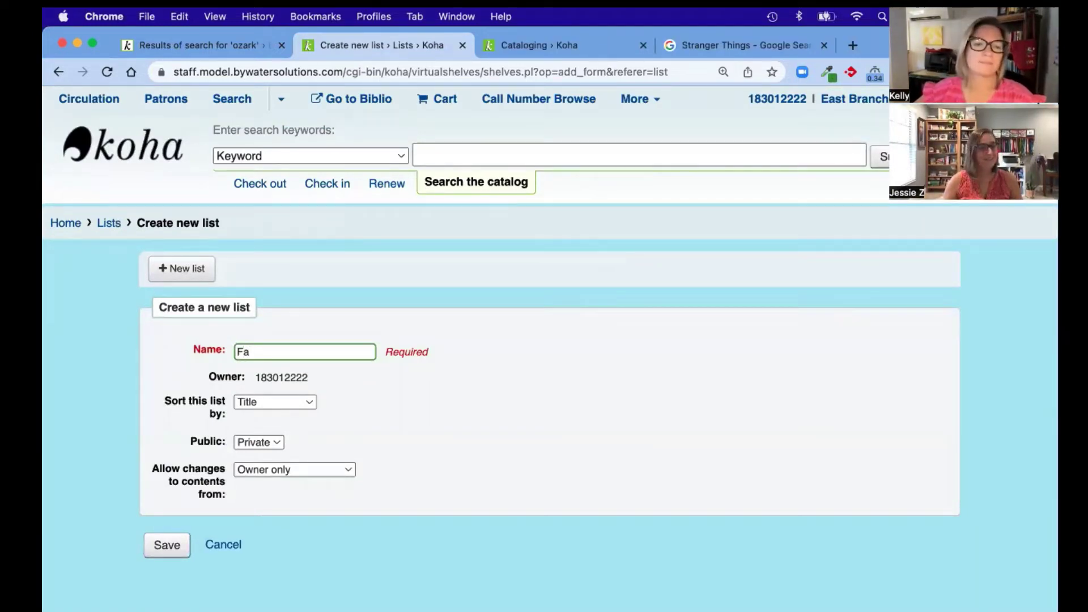
pyautogui.write('ll Fun')
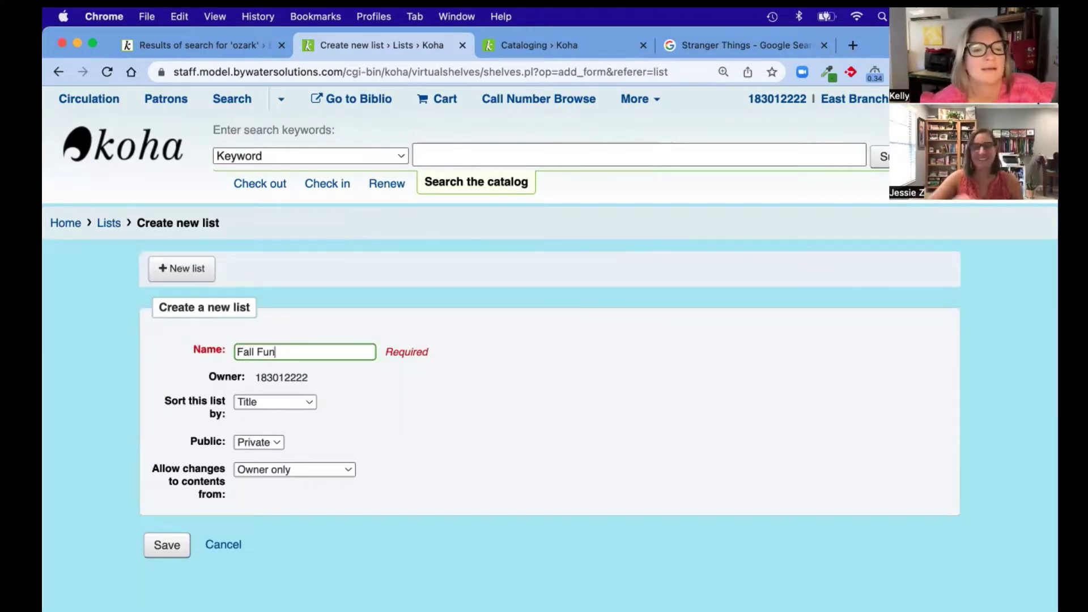
pyautogui.click(256, 402)
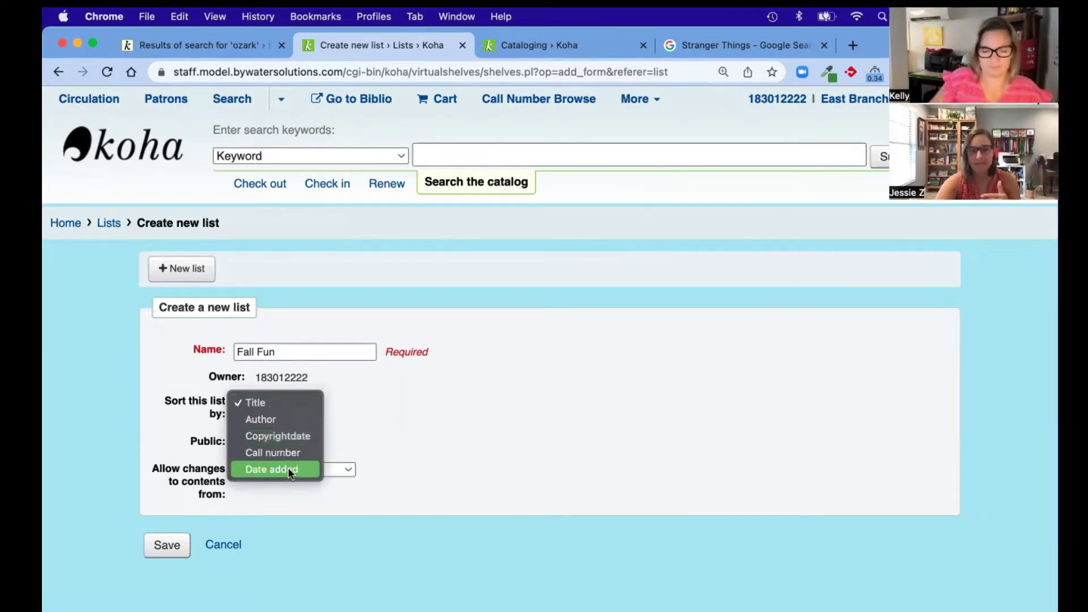
pyautogui.click(369, 429)
# Make the new list public, allow content changes from anyone seeing this list, and save it.
pyautogui.click(268, 444)
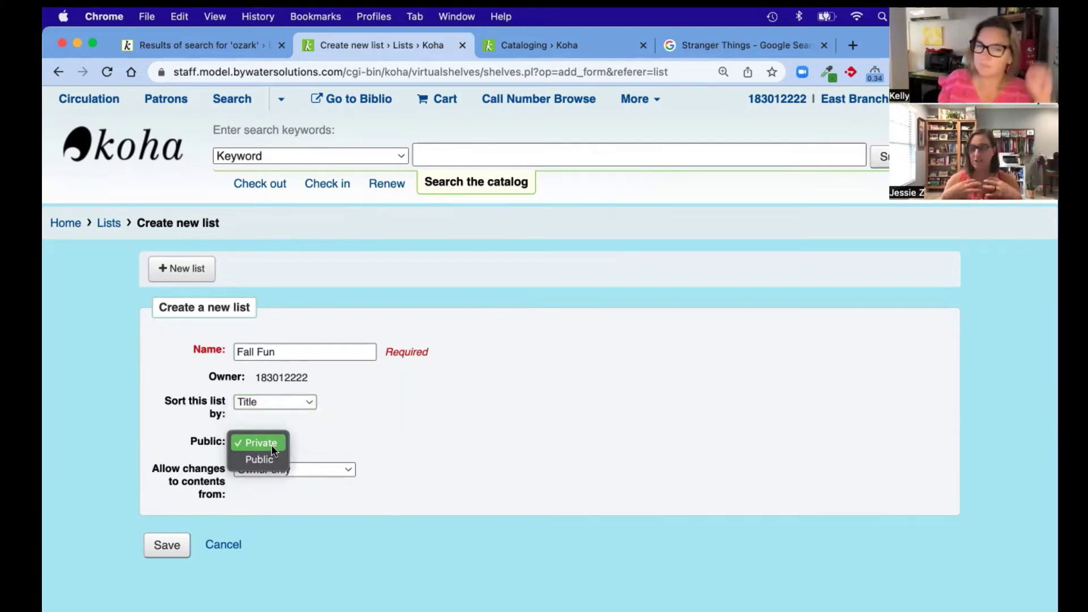
pyautogui.click(269, 457)
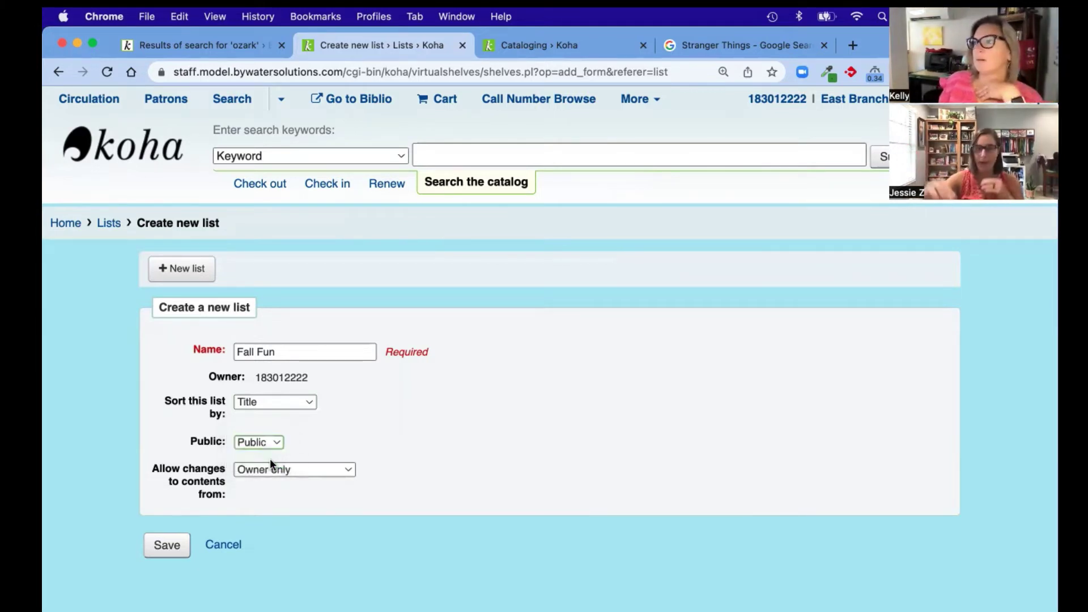
pyautogui.moveTo(153, 467); pyautogui.dragTo(233, 488)
pyautogui.click(233, 488)
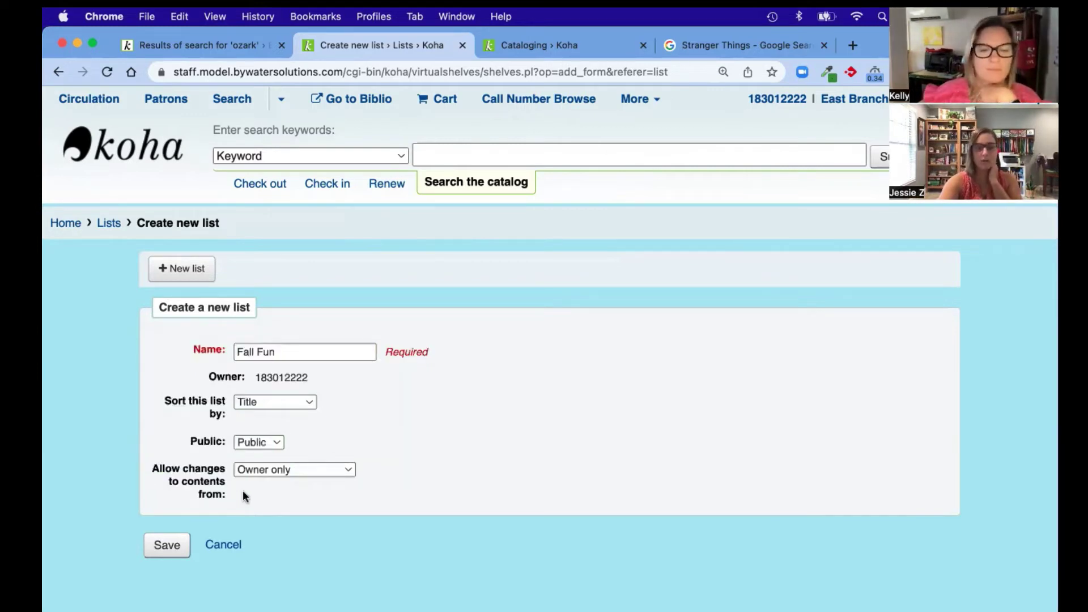
pyautogui.click(295, 470)
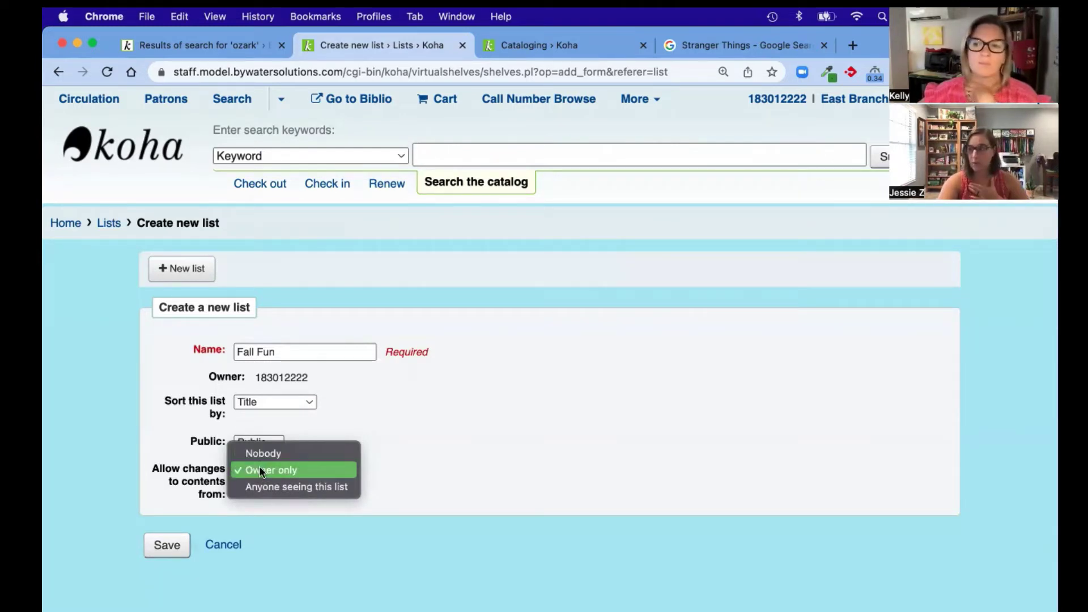
pyautogui.click(260, 487)
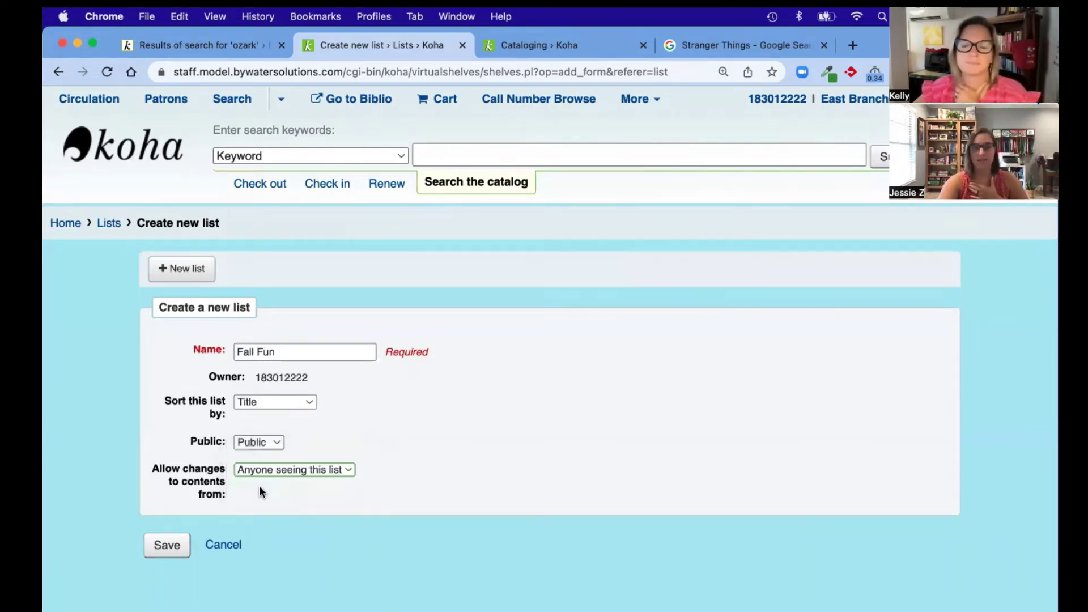
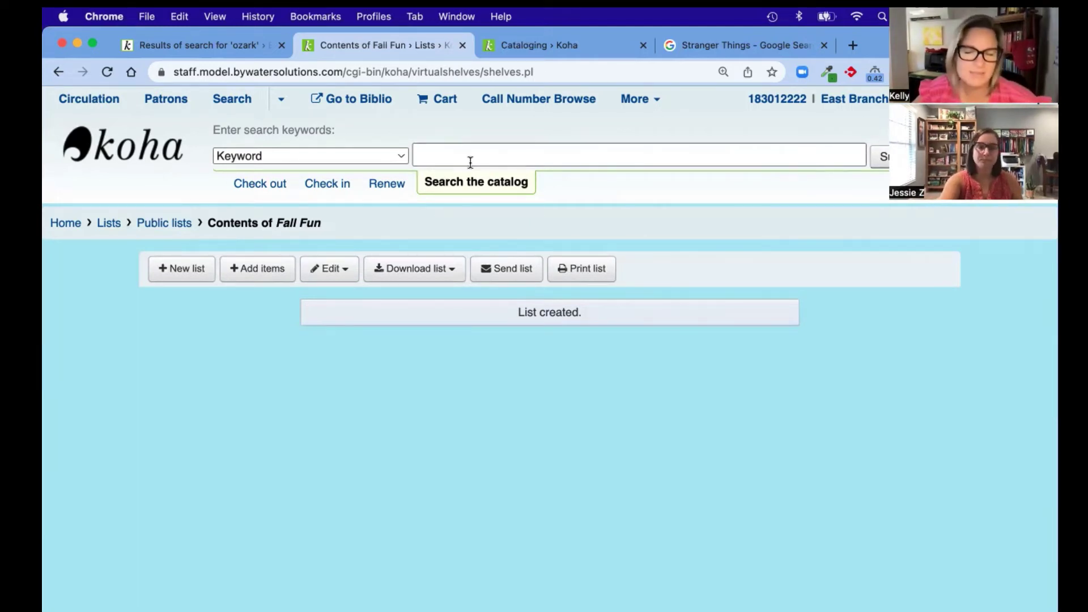
# Look over the barcode and biblio number entry for adding items to the Fall Fun list, and cancel.
pyautogui.click(447, 153)
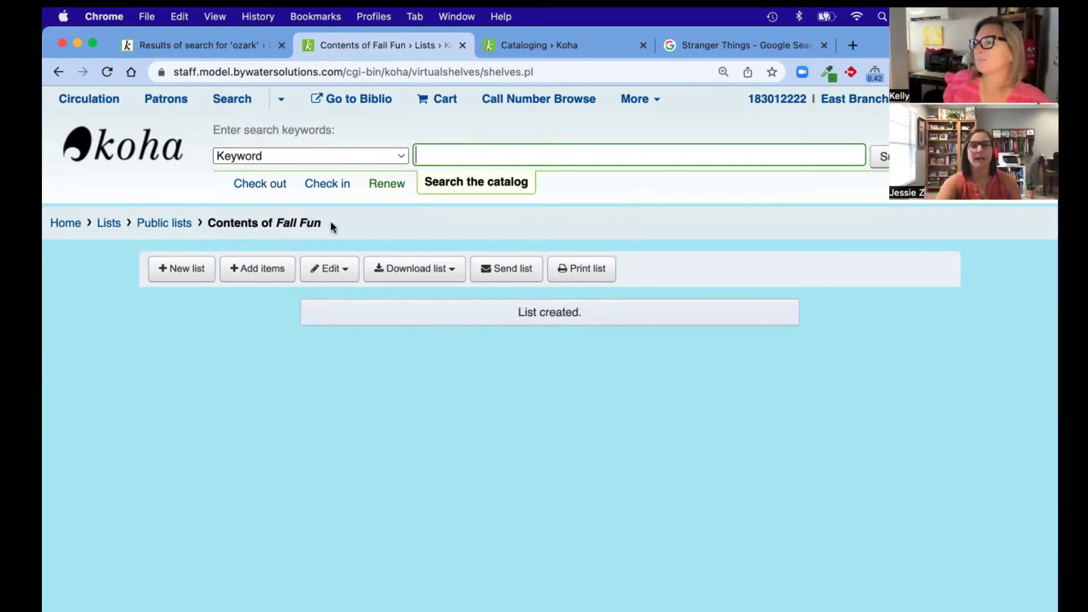
pyautogui.click(263, 270)
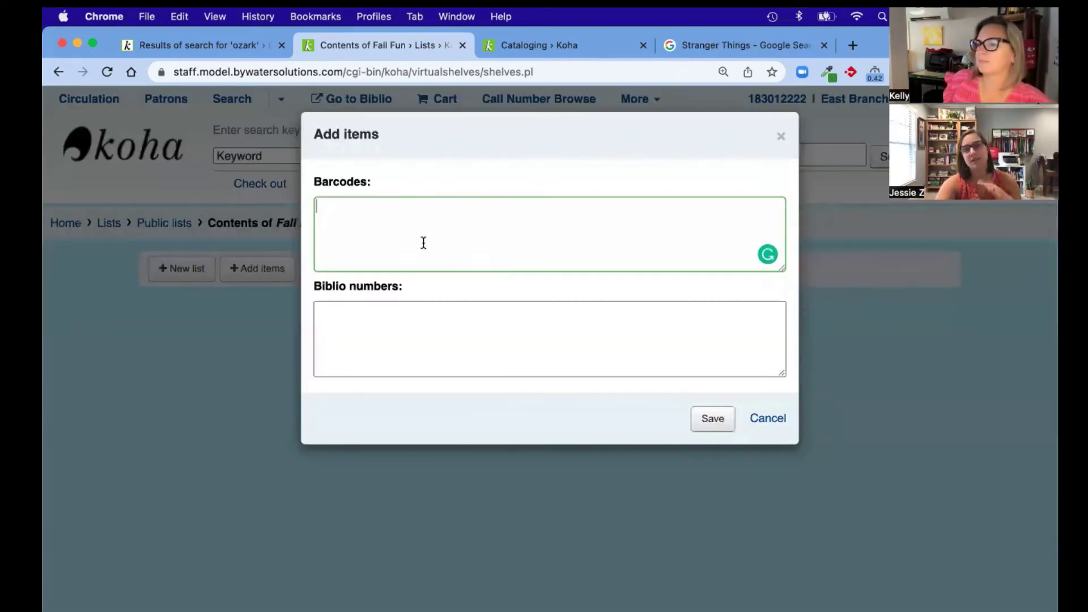
pyautogui.click(407, 355)
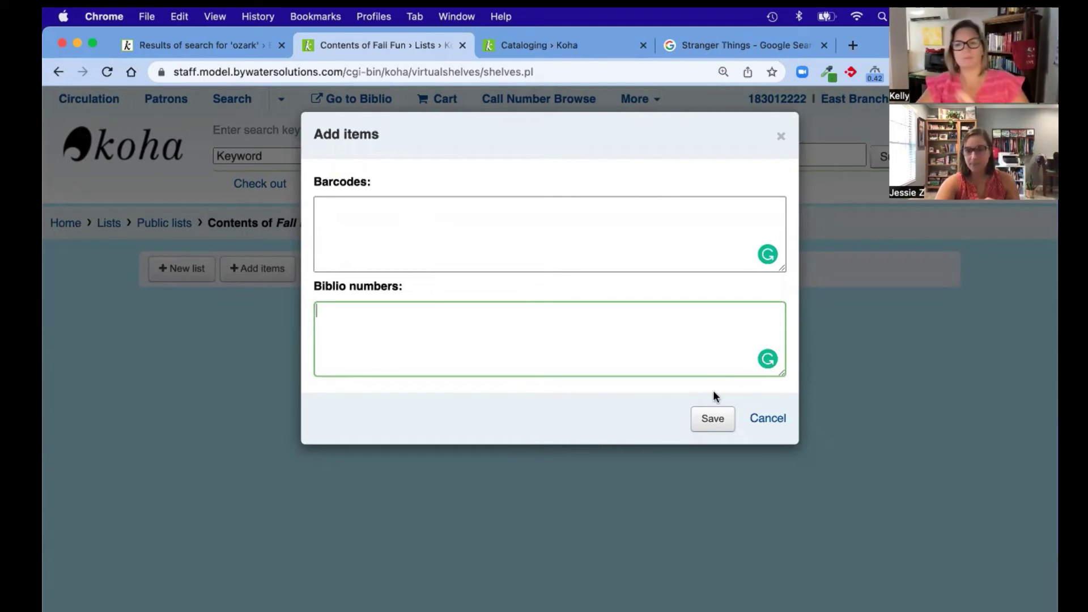
pyautogui.click(775, 419)
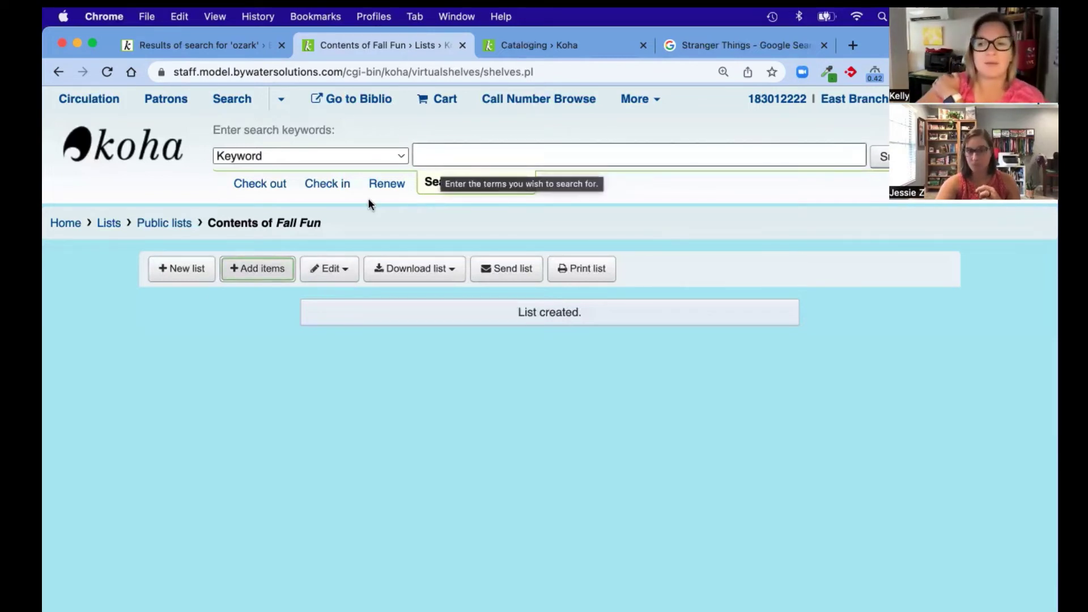
# Open the Fall Fun list's settings for editing and leave them without saving.
pyautogui.click(338, 274)
pyautogui.click(341, 301)
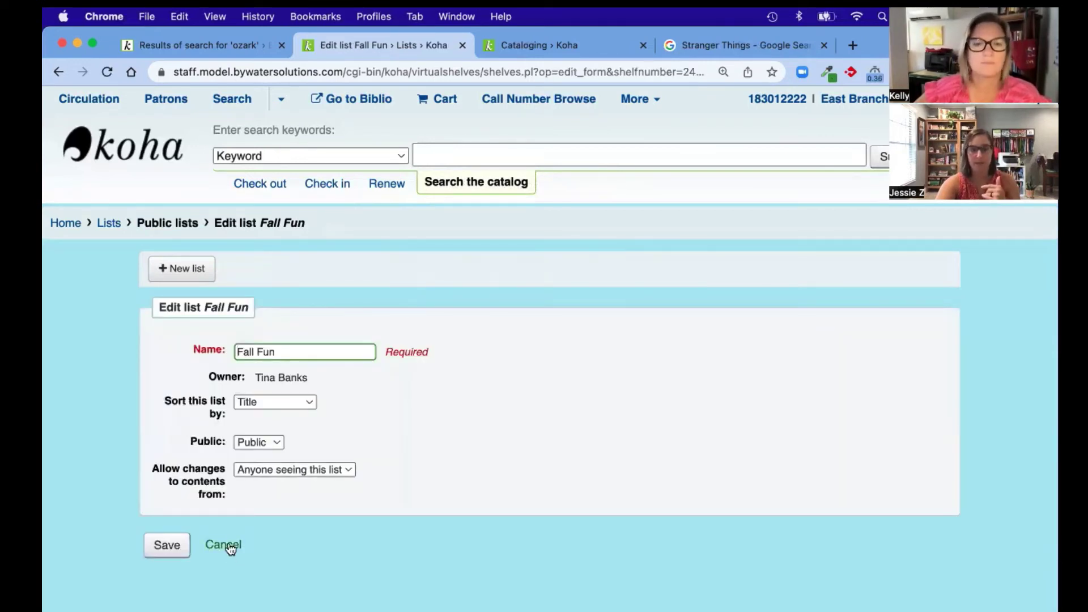
pyautogui.click(227, 546)
# Search the catalog for the keyword "fall".
pyautogui.click(442, 155)
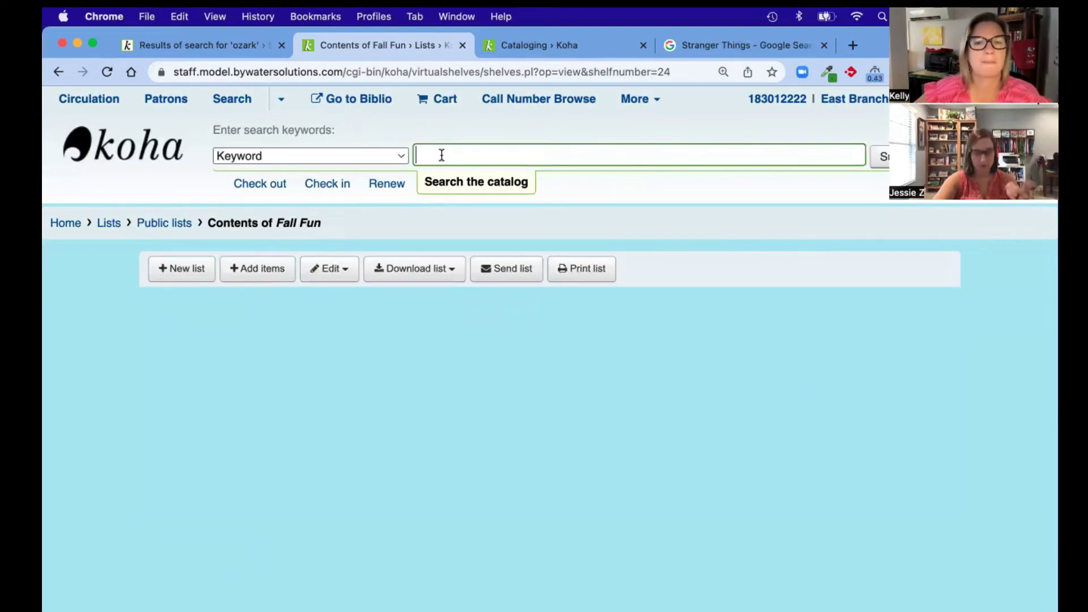
pyautogui.write('fall')
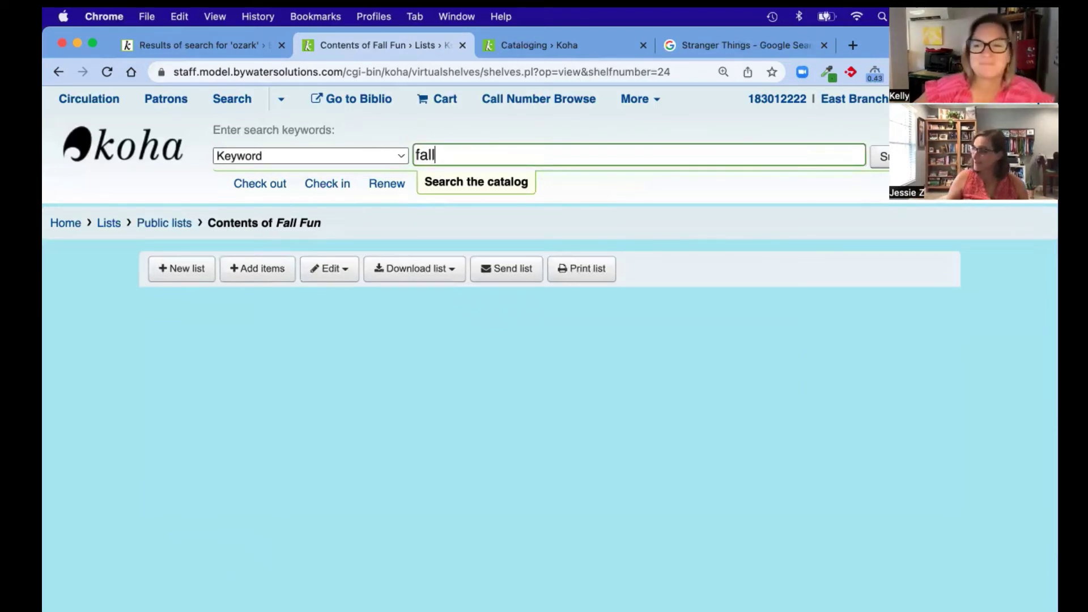
pyautogui.press('Return')
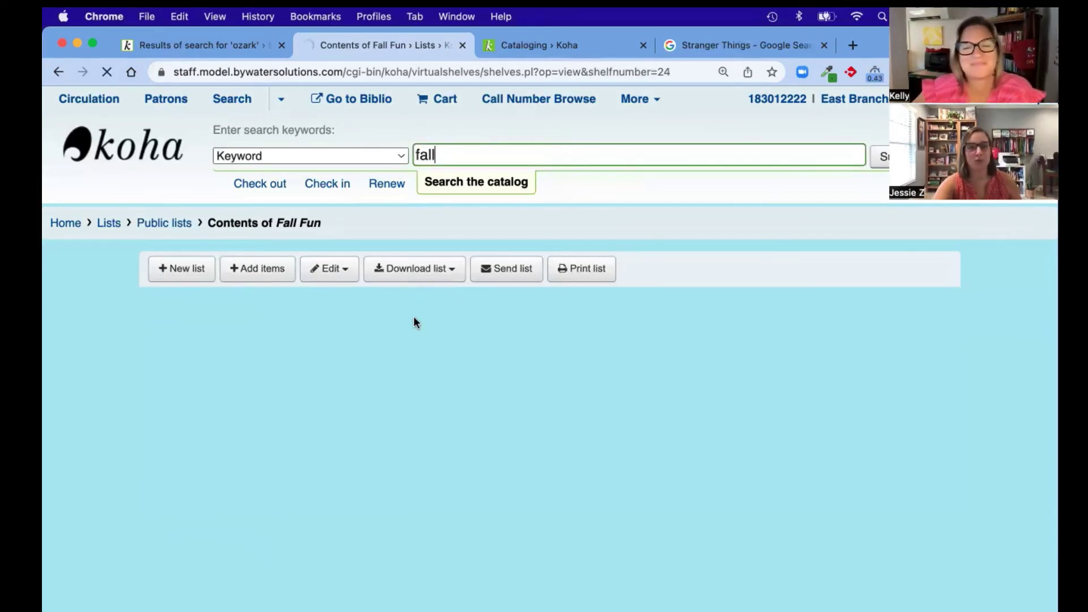
# Browse the first page of results and select Fall, A longer fall and The fall of Hyperion.
pyautogui.scroll(-3, 414, 316)
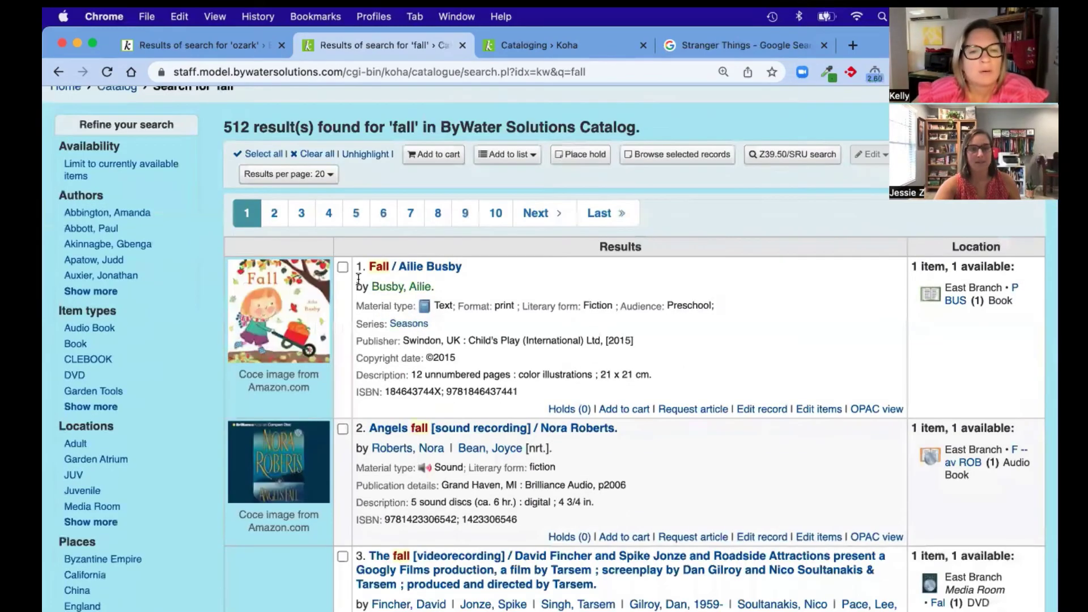
pyautogui.scroll(-8, 363, 363)
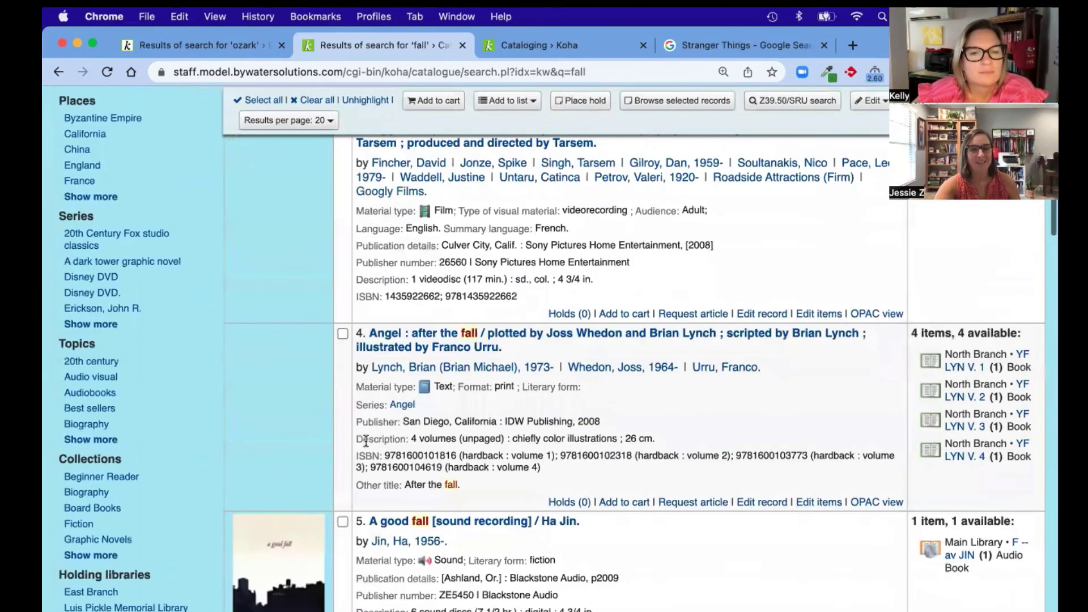
pyautogui.scroll(-10, 366, 441)
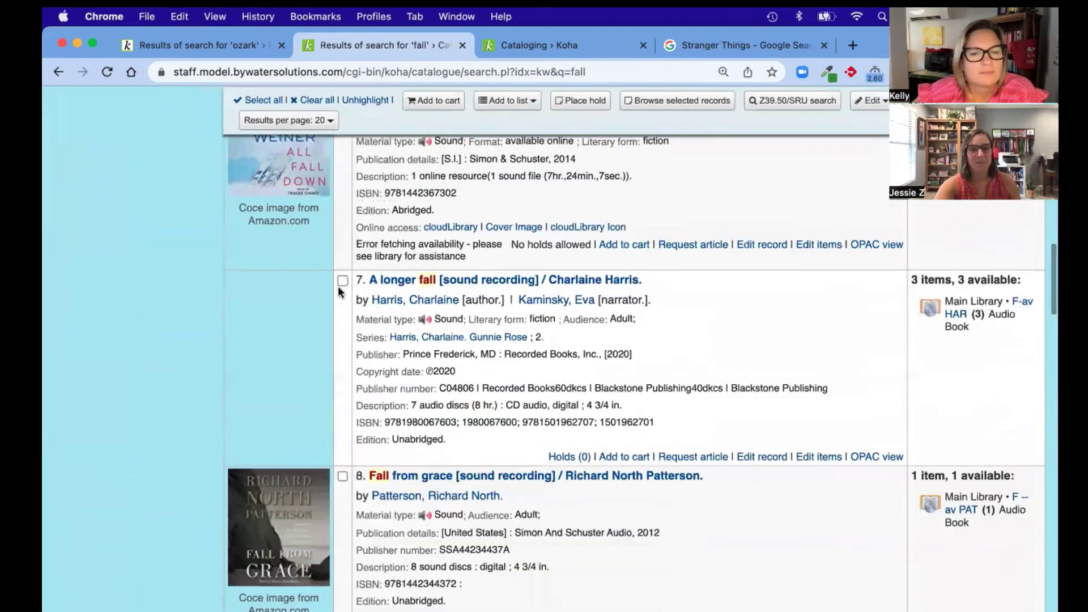
pyautogui.scroll(-13, 352, 397)
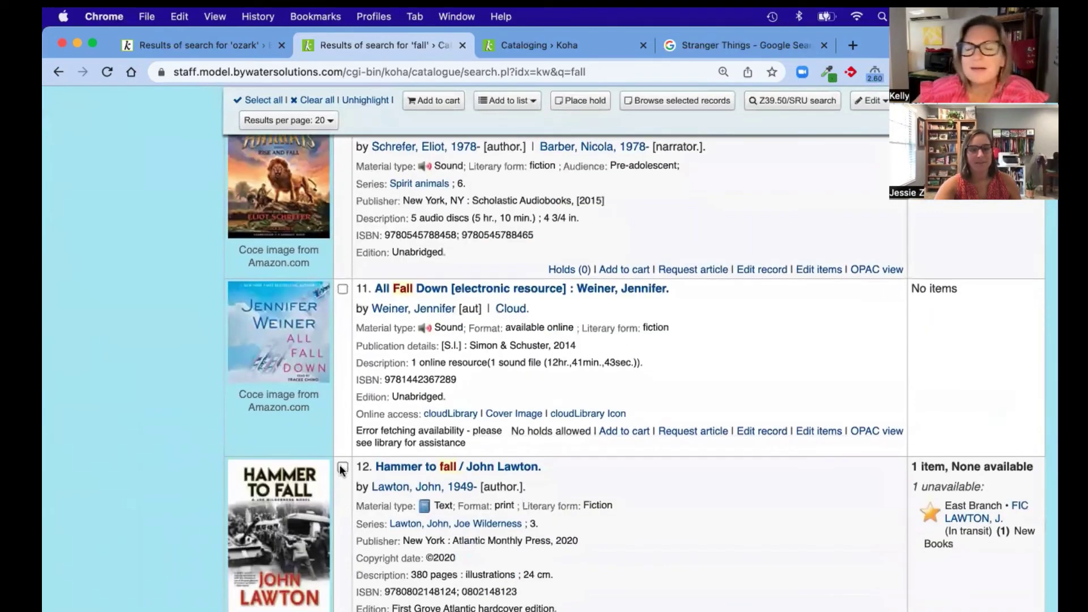
pyautogui.scroll(-9, 341, 470)
pyautogui.scroll(-7, 328, 420)
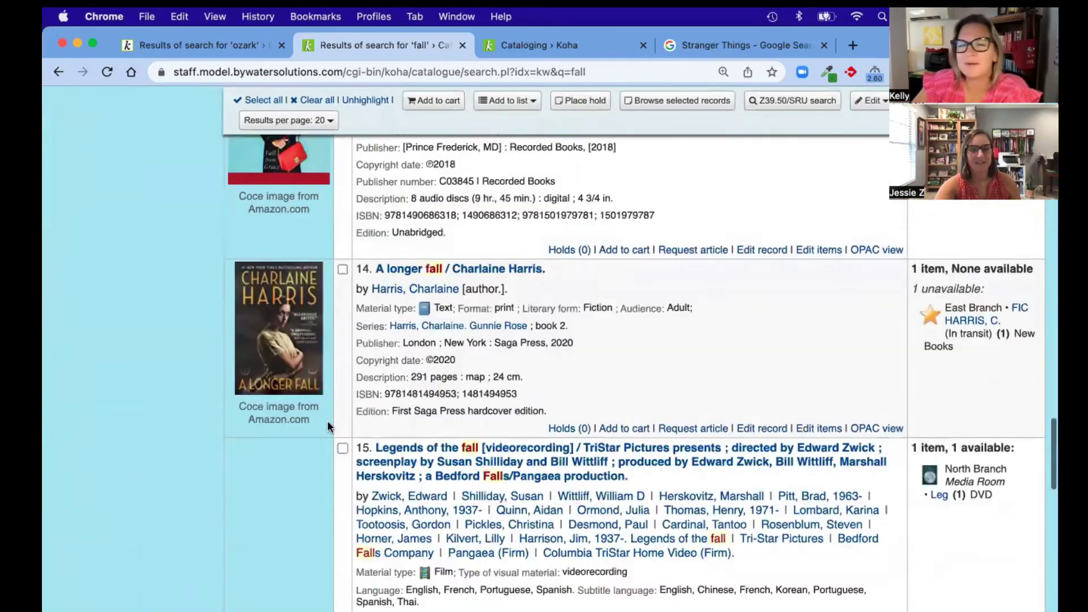
pyautogui.scroll(-16, 329, 397)
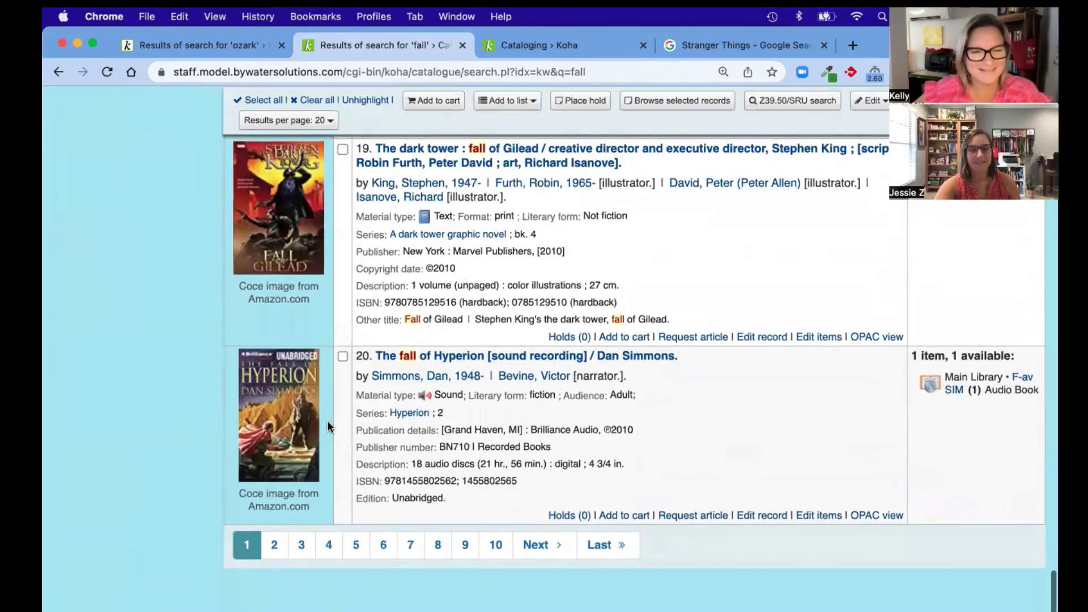
pyautogui.scroll(20, 401, 261)
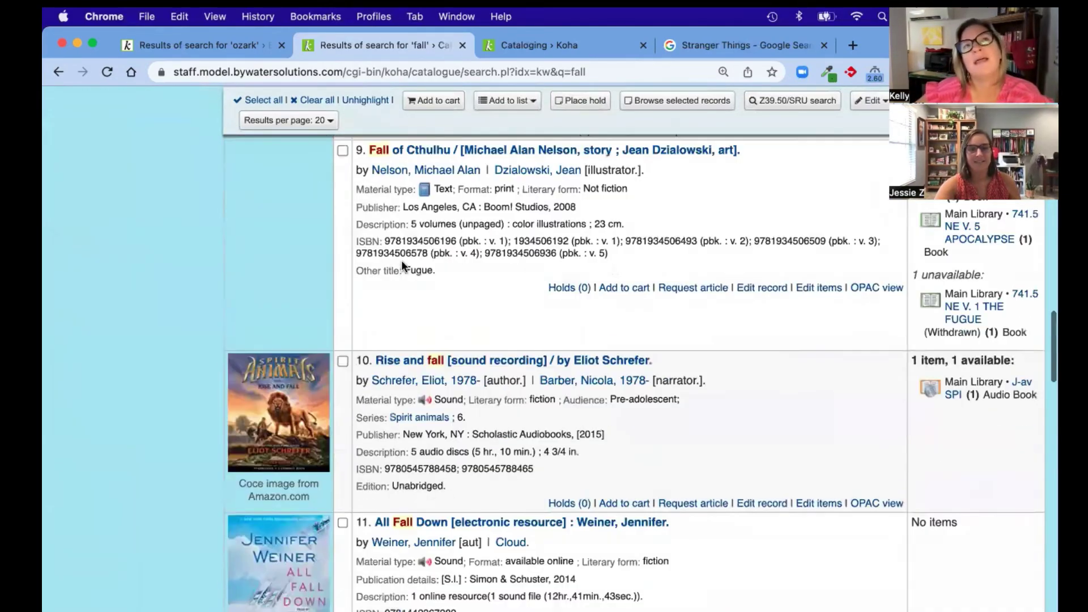
pyautogui.scroll(15, 401, 260)
# Add the selected titles to the public Fall Fun list and save.
pyautogui.click(507, 291)
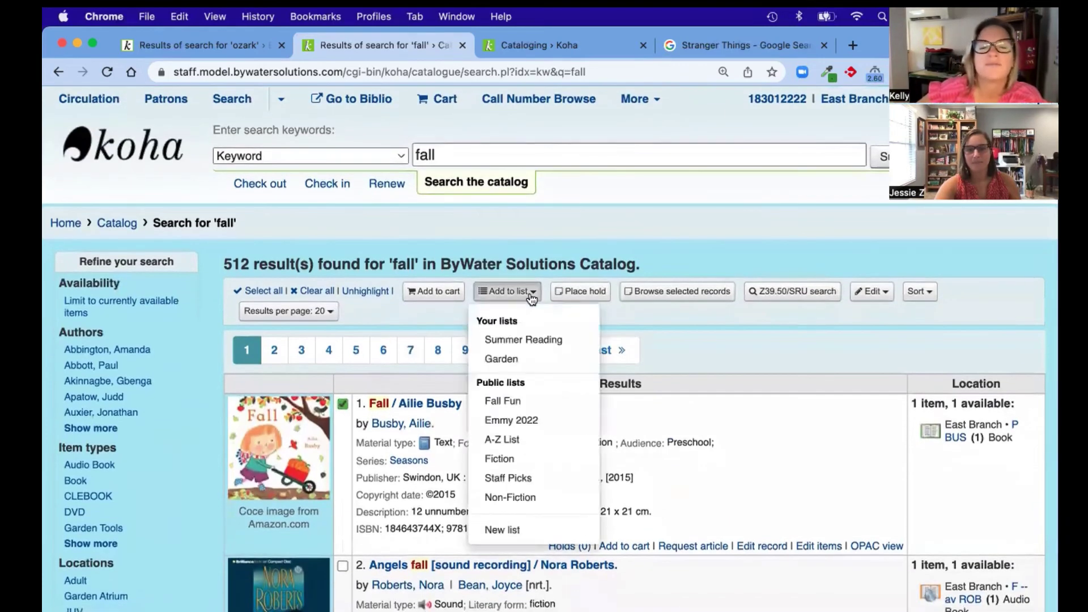
pyautogui.click(518, 401)
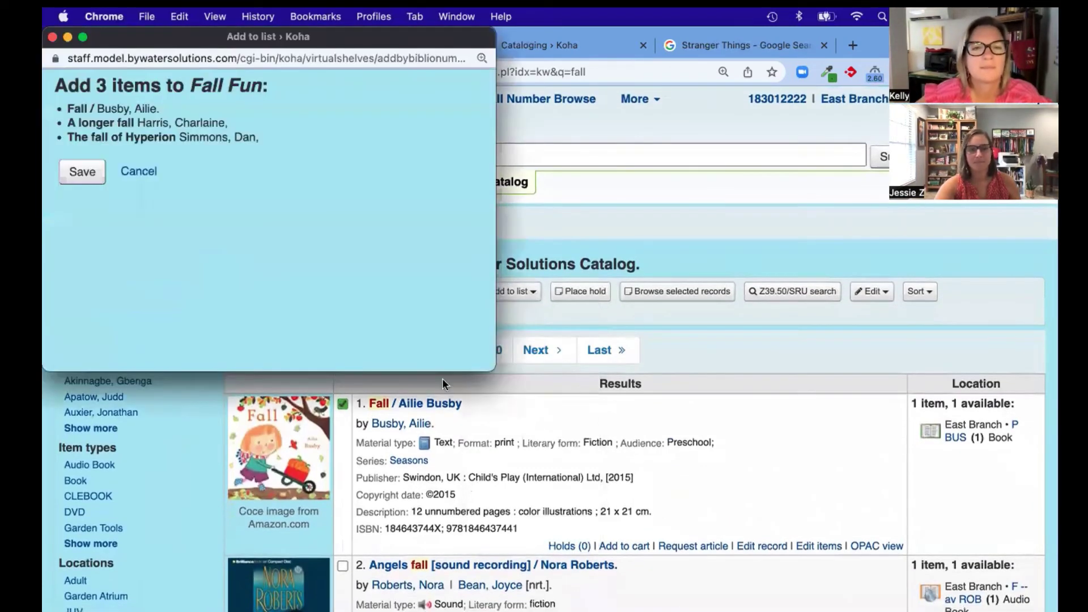
pyautogui.click(79, 172)
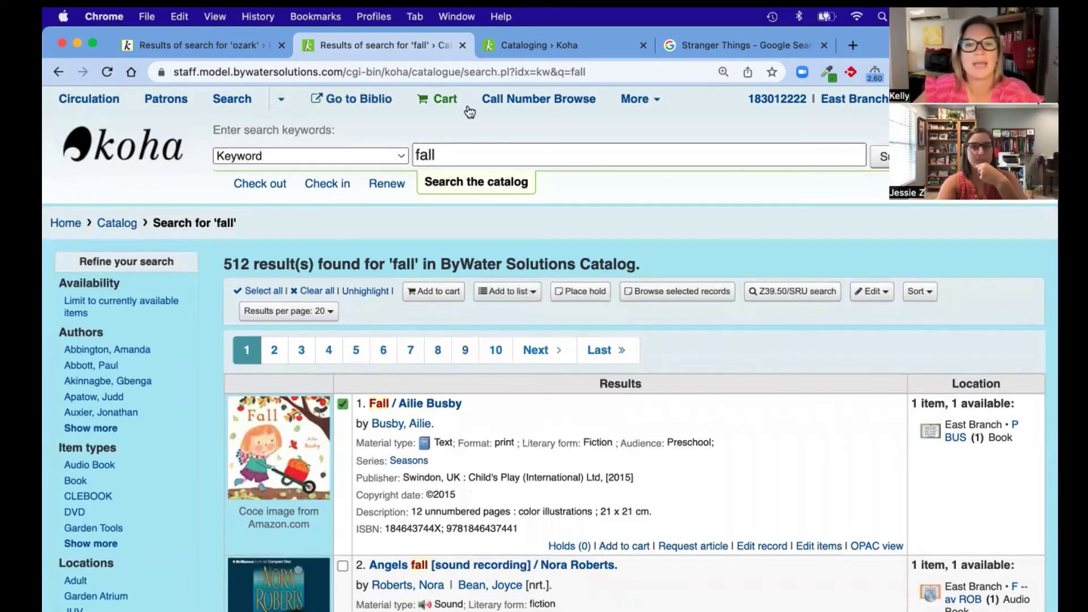
# Open the Batch record modification tool from the staff tools.
pyautogui.click(649, 102)
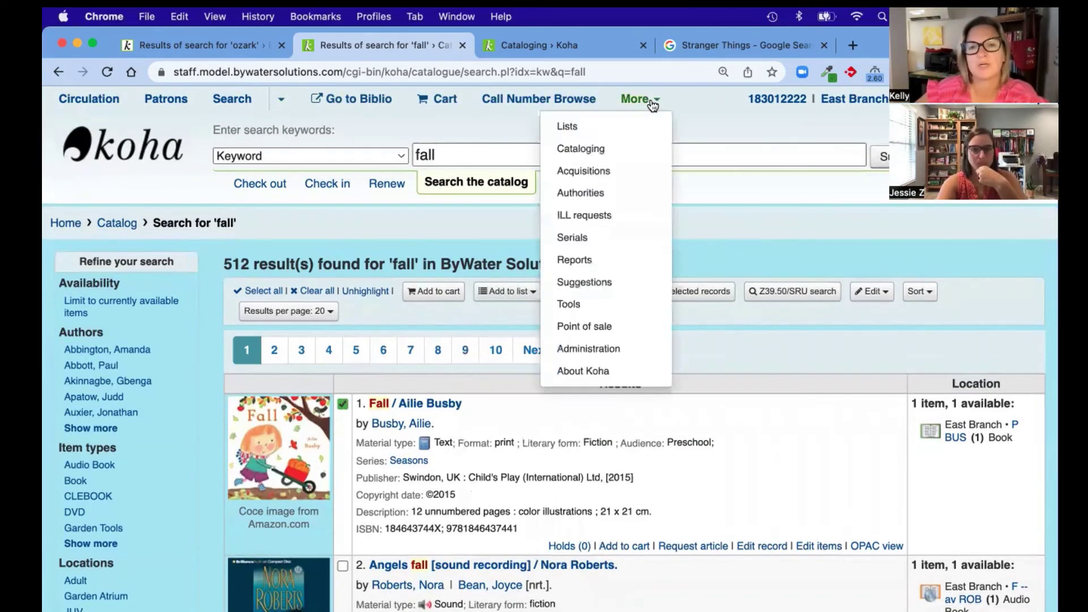
pyautogui.click(610, 300)
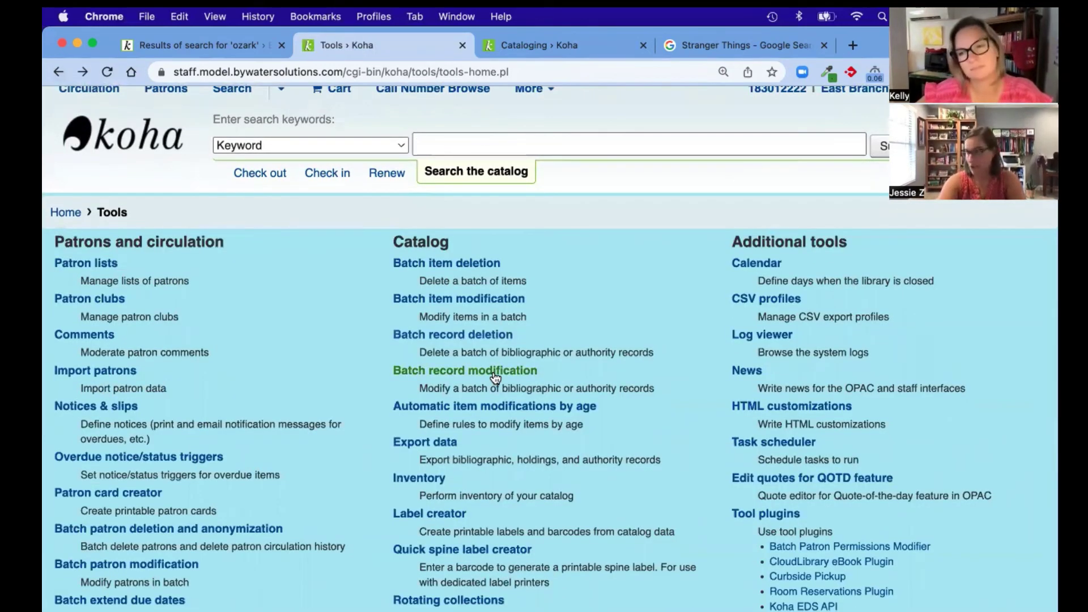
pyautogui.click(495, 371)
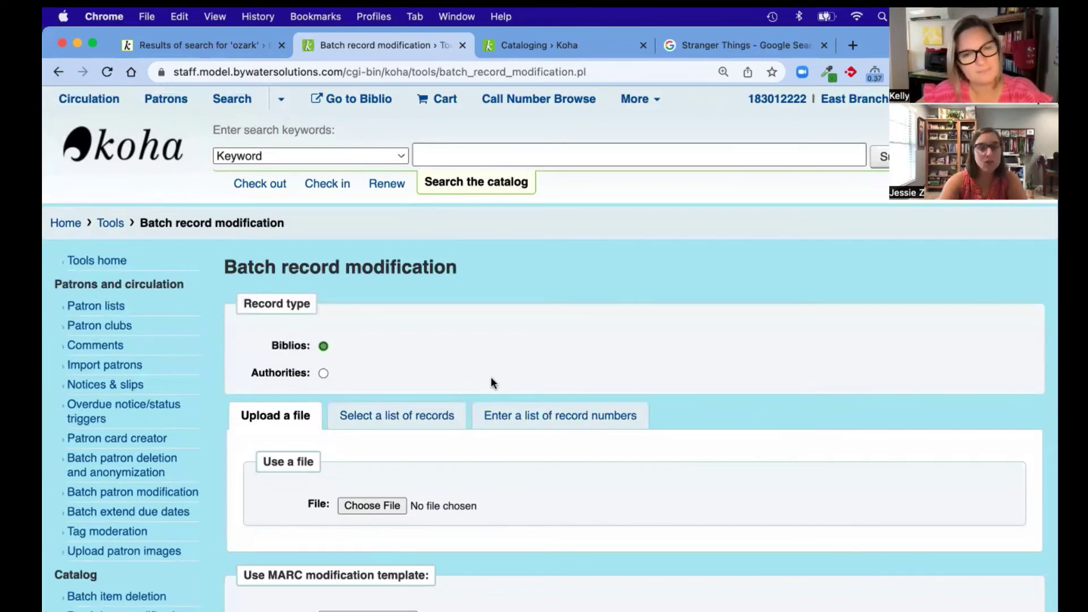
pyautogui.scroll(-2, 491, 502)
pyautogui.scroll(-1, 491, 502)
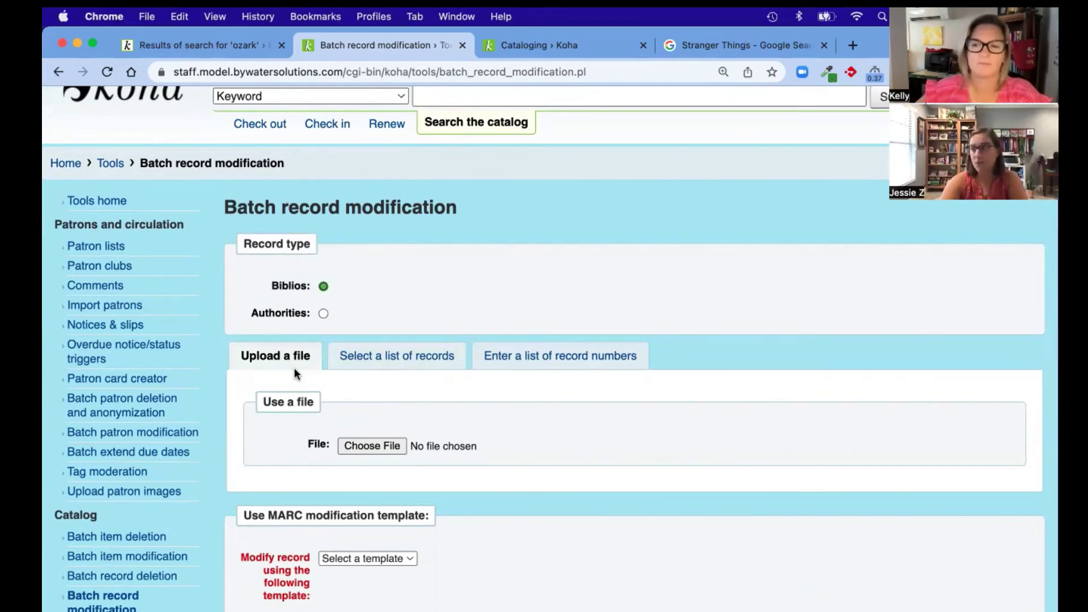
# Choose the Fall Fun list as the source of records for the batch modification.
pyautogui.click(413, 357)
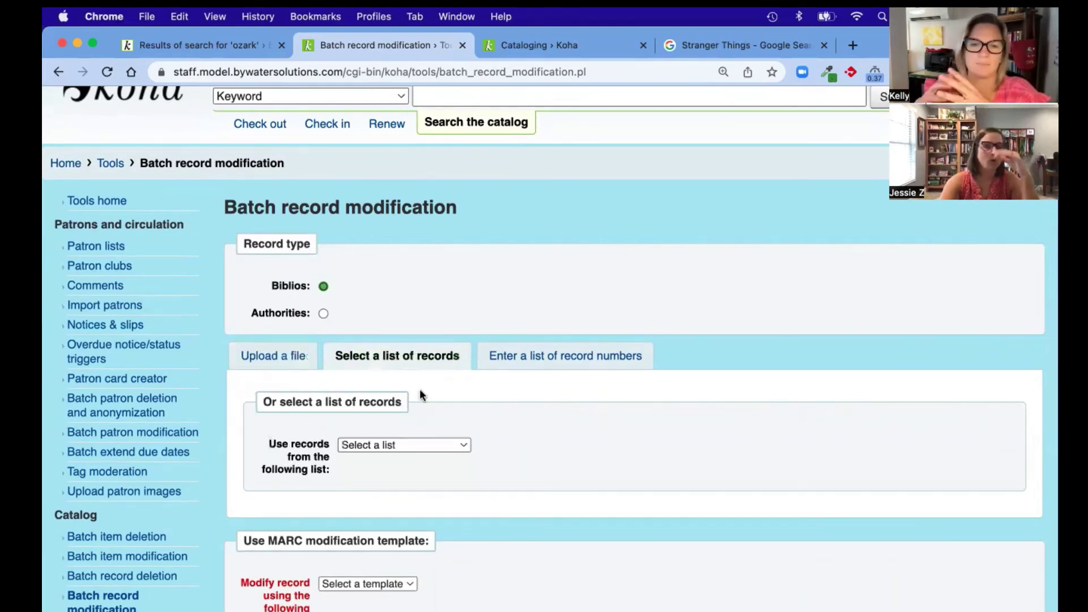
pyautogui.click(428, 443)
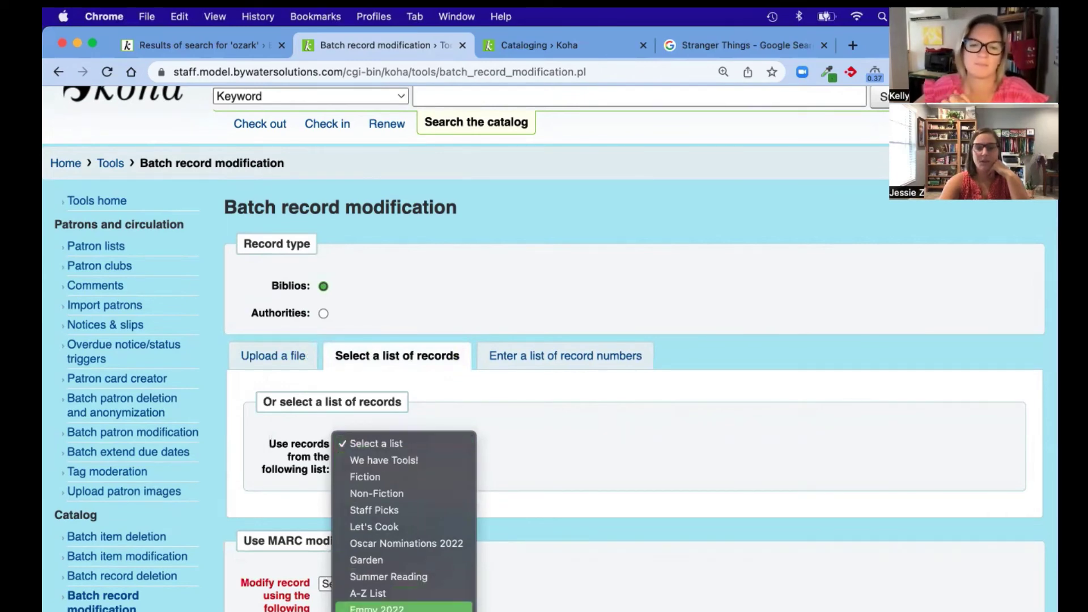
pyautogui.click(397, 604)
pyautogui.scroll(-4, 514, 479)
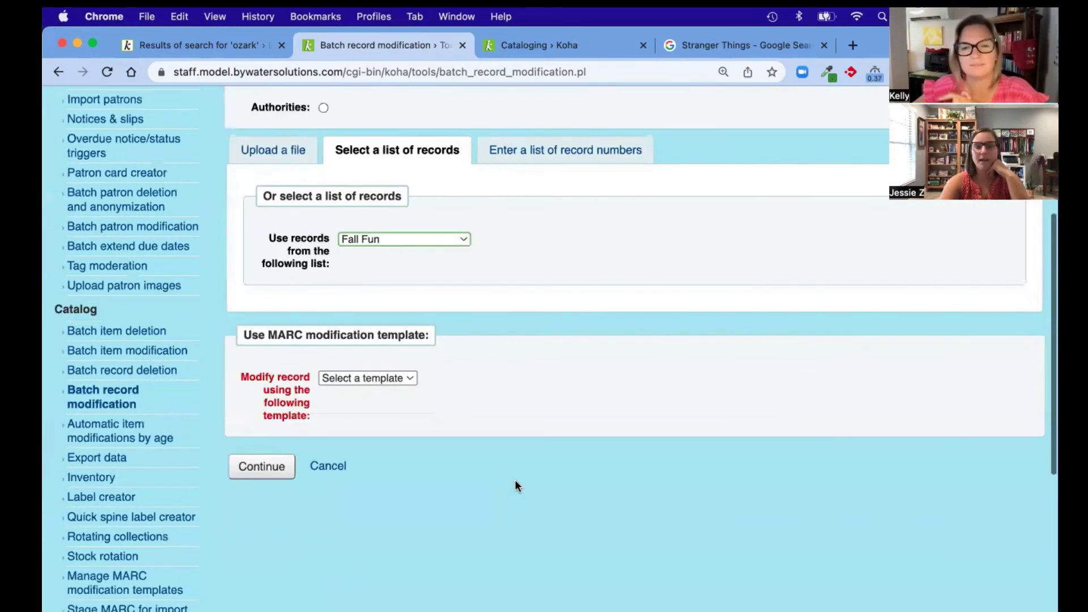
# Apply the Record Clean up MARC modification template and run it on the list's selected records.
pyautogui.click(391, 377)
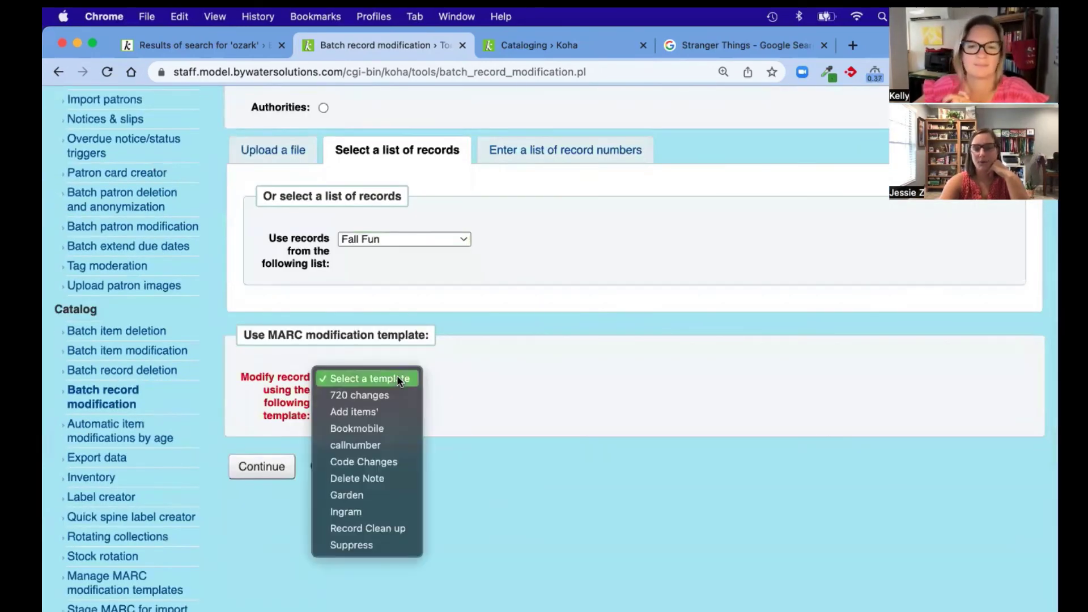
pyautogui.click(387, 532)
pyautogui.click(264, 469)
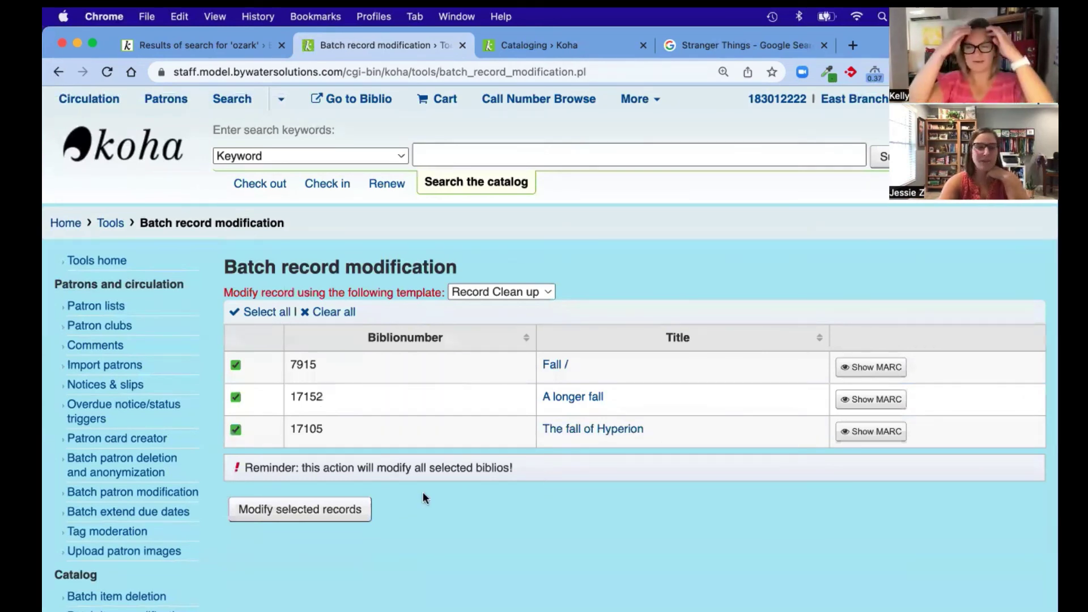
pyautogui.click(342, 507)
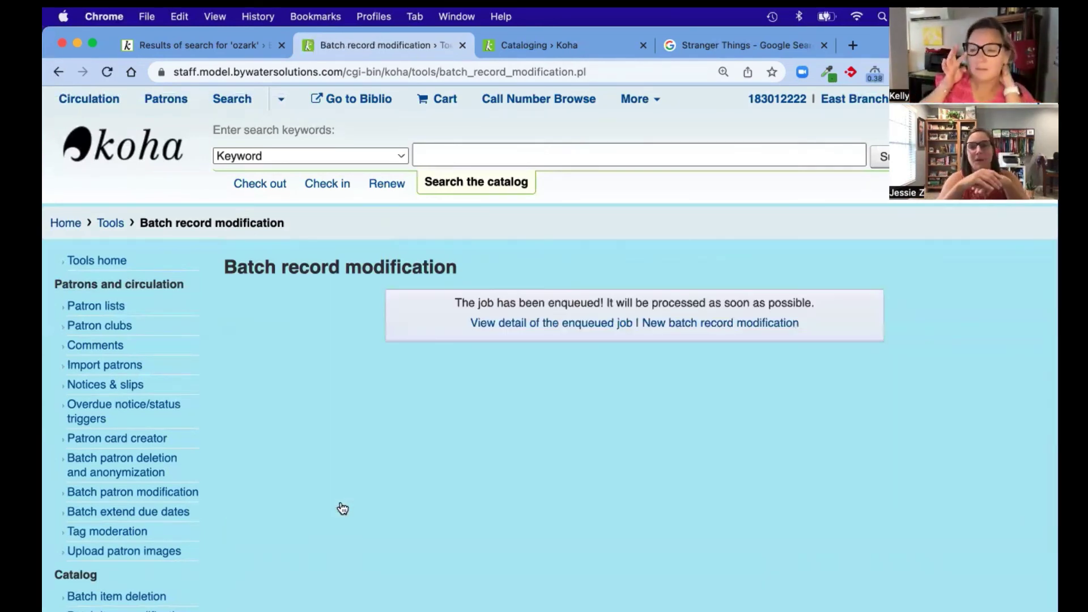